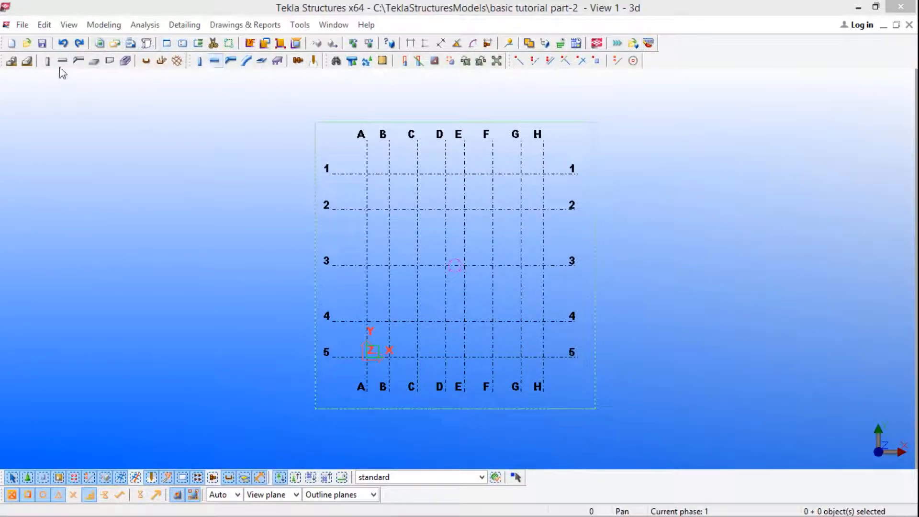
Step: Display the All Components toolbar and dock it along the opposite vertical edge of the model view
click(301, 27)
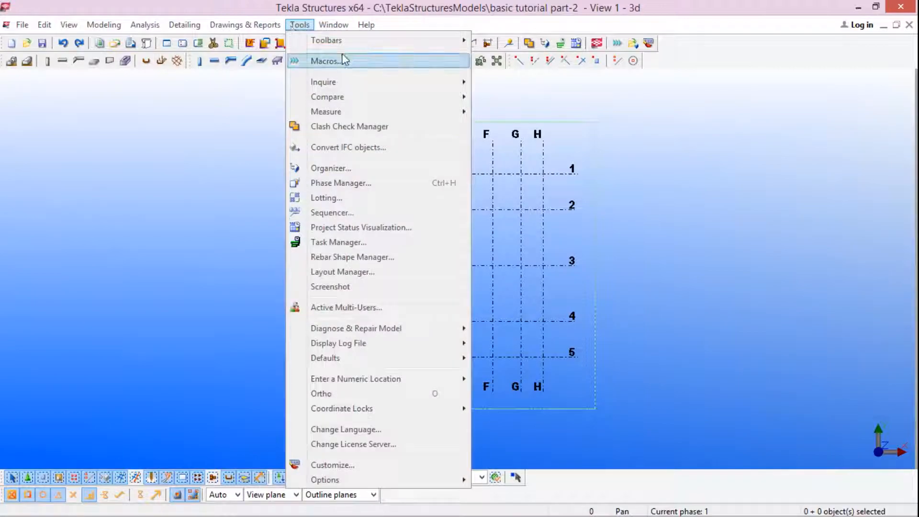
mouse_move(366, 43)
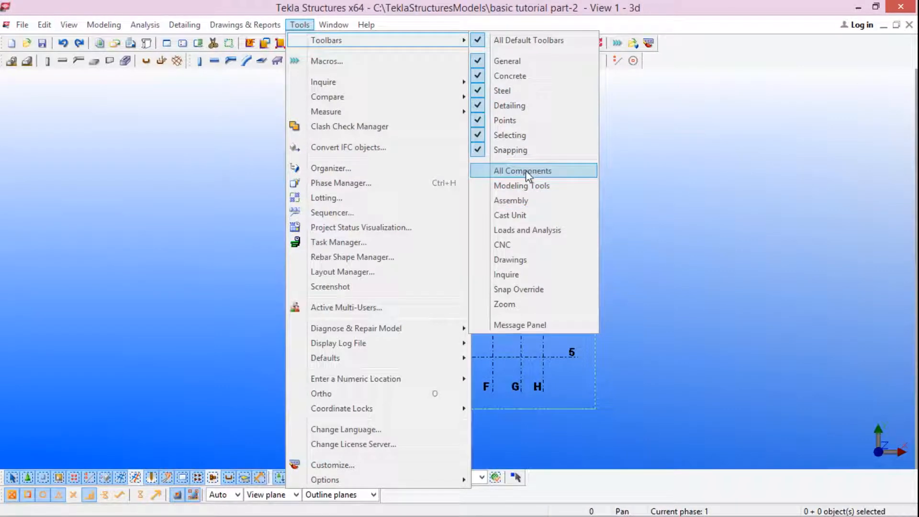
click(508, 171)
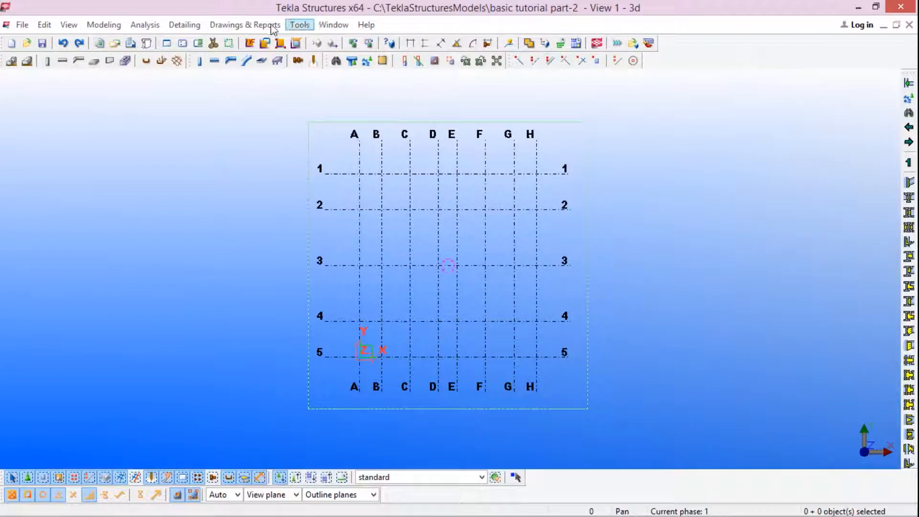
click(299, 24)
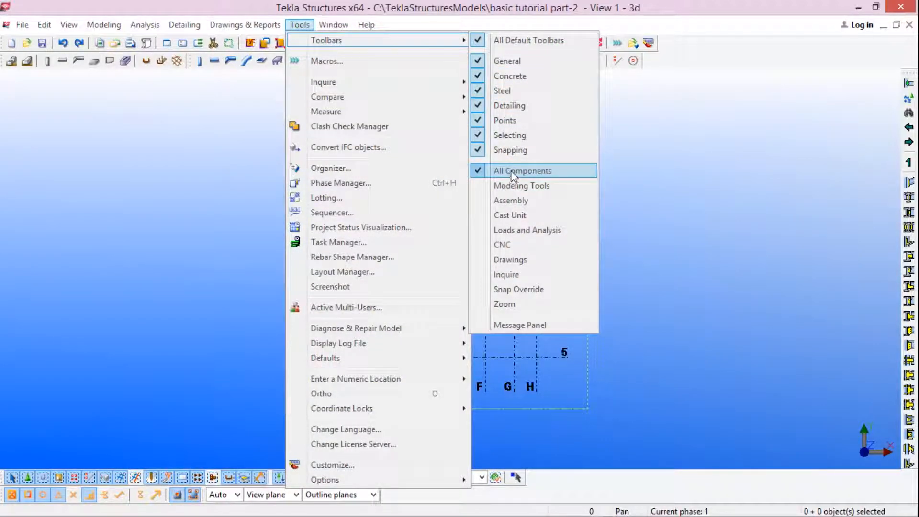
click(838, 83)
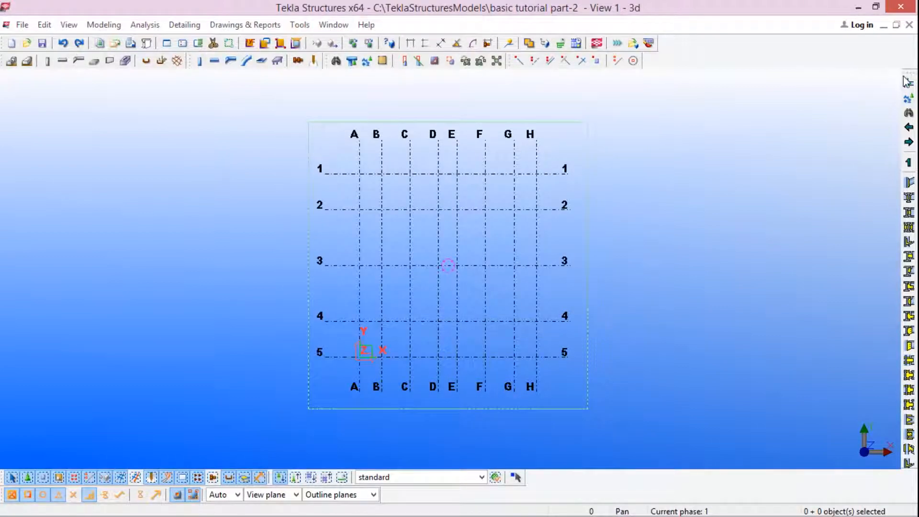
drag(913, 84, 4, 94)
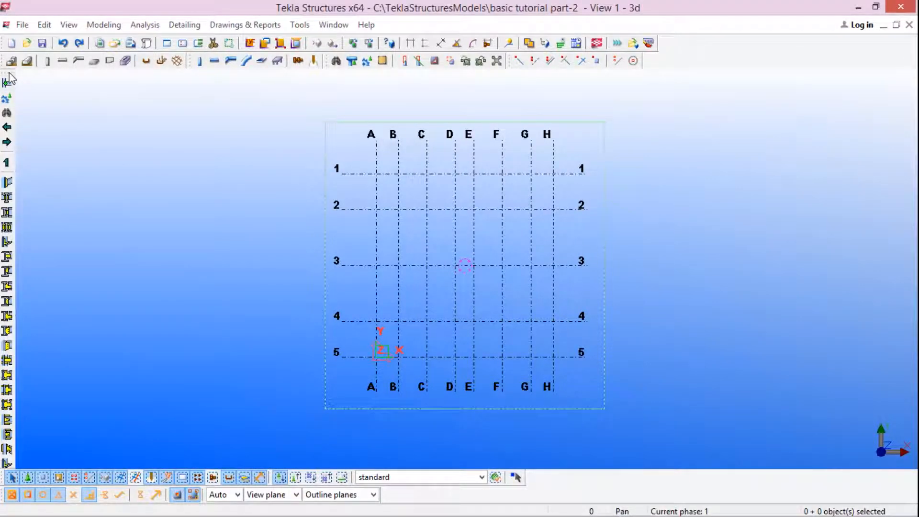
Step: Hide the All Components toolbar again
click(300, 25)
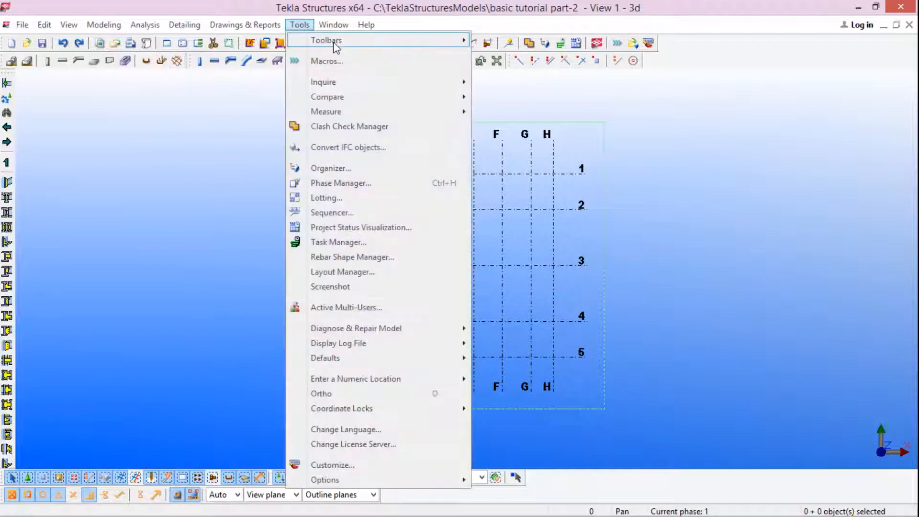
click(301, 24)
click(300, 24)
mouse_move(431, 40)
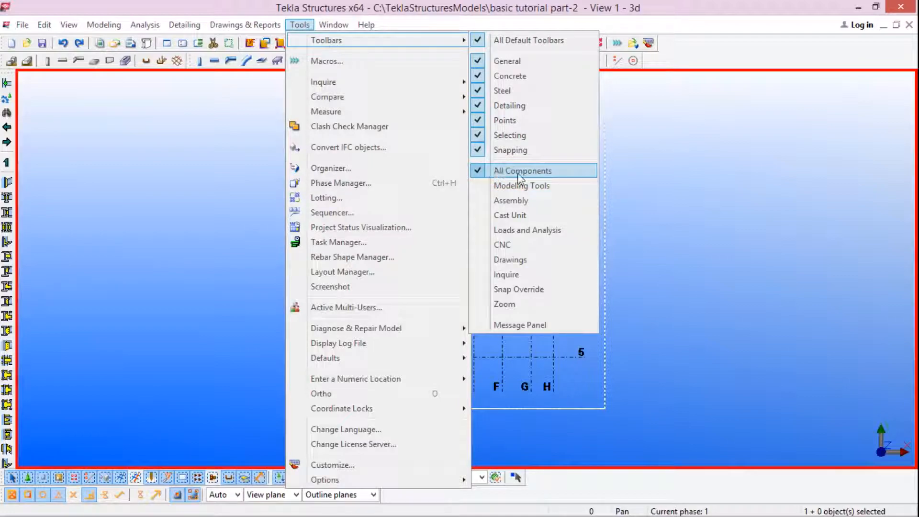
click(486, 172)
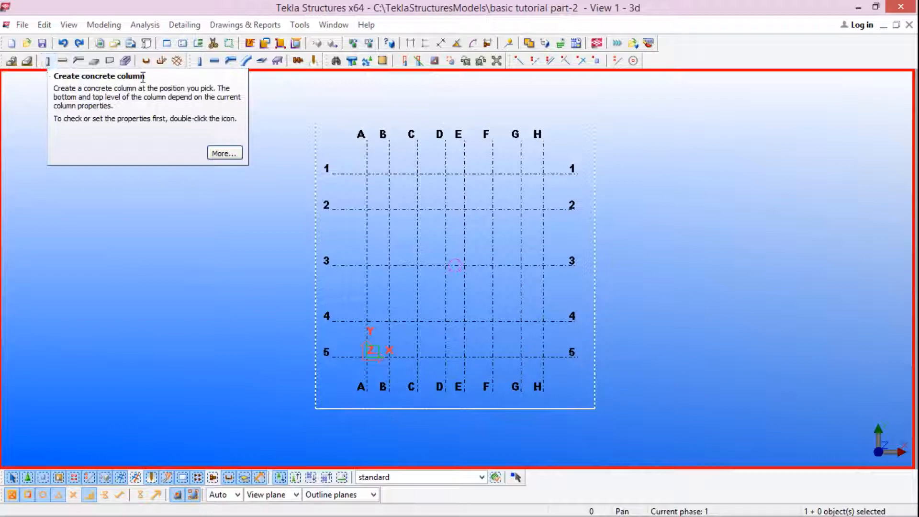
click(205, 63)
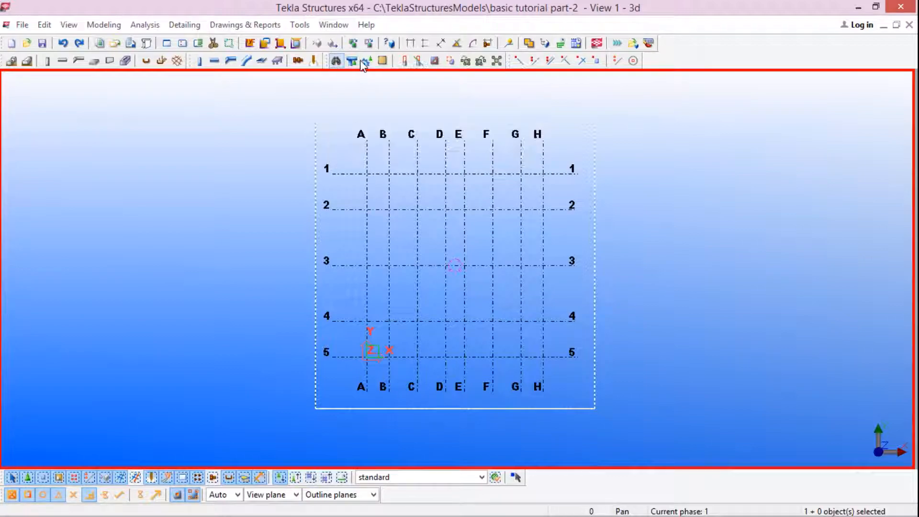
Step: Examine the Shear tabs connections under Steel detailing, Beam to beam framing in the Component Catalog, as a list and as thumbnails
click(337, 60)
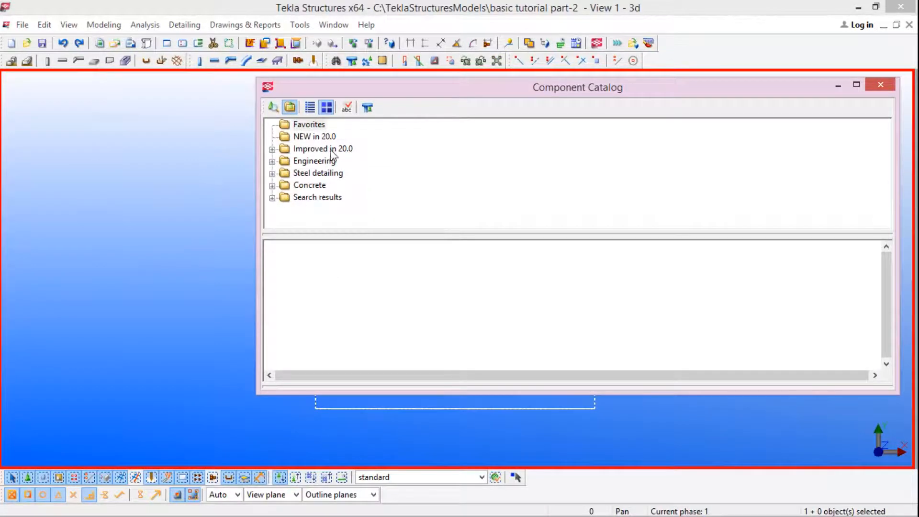
click(310, 108)
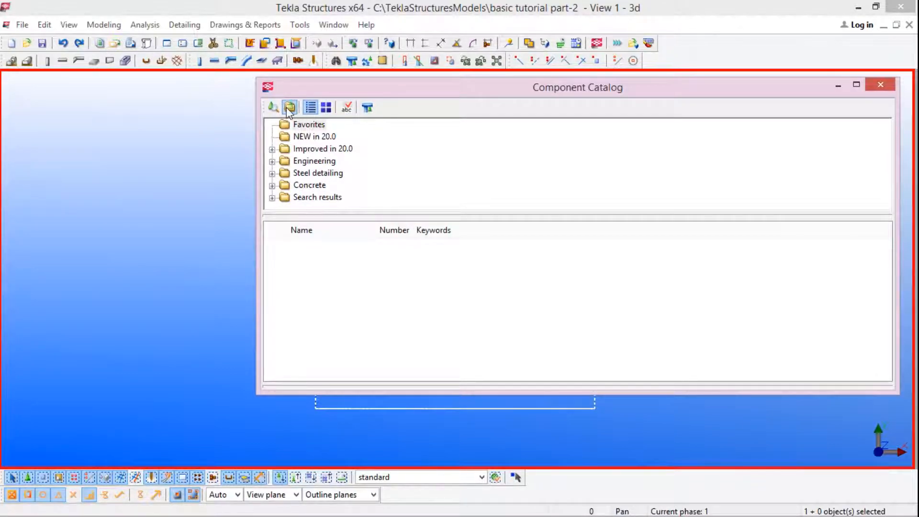
click(272, 173)
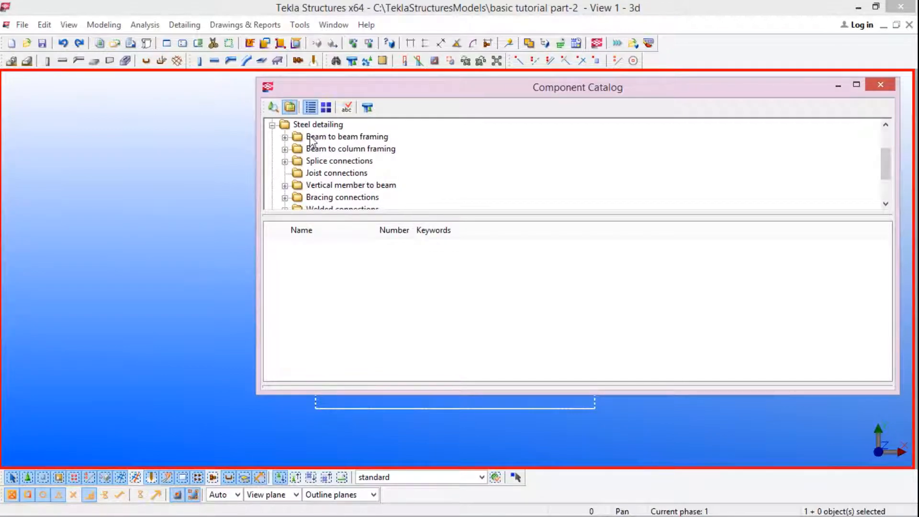
click(285, 137)
click(337, 152)
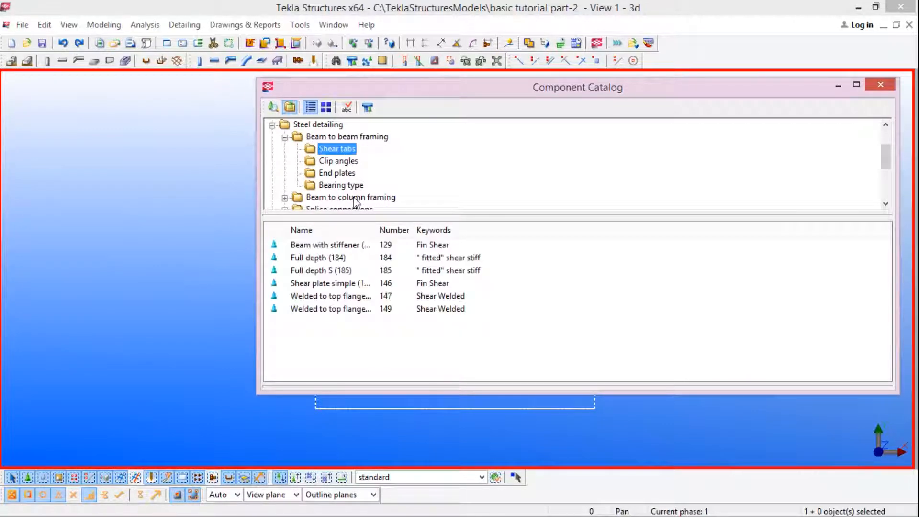
click(326, 108)
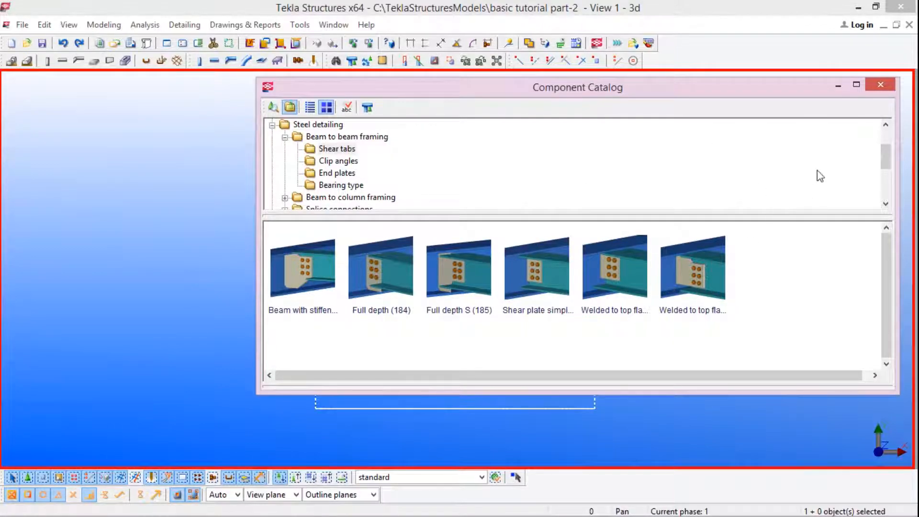
click(881, 86)
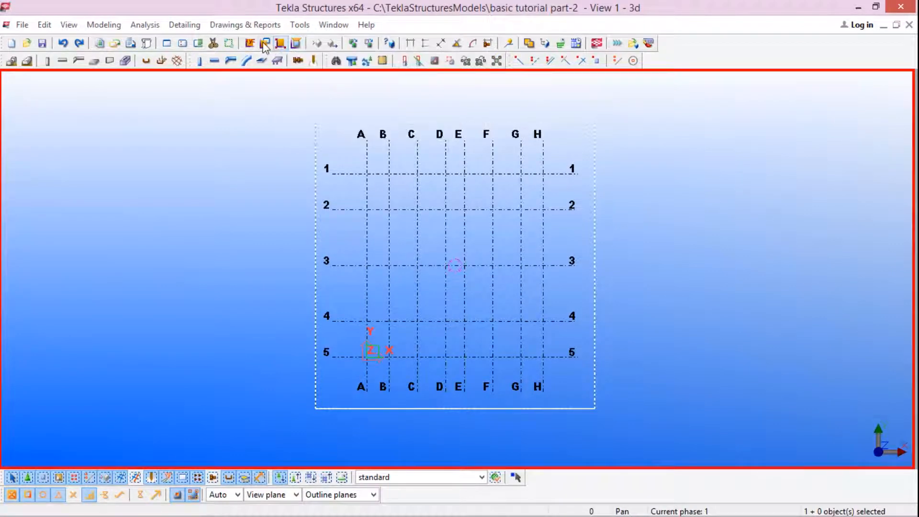
scroll(217, 184, down, 1)
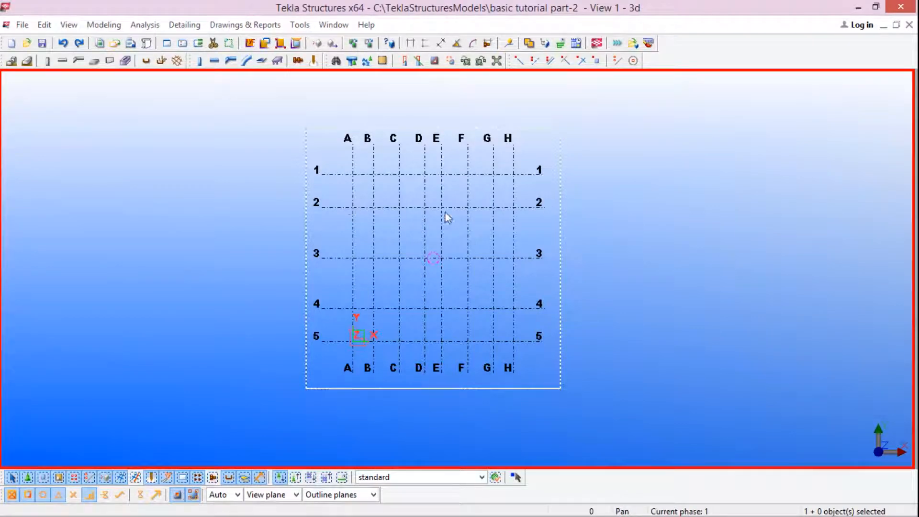
click(177, 60)
scroll(398, 131, down, 1)
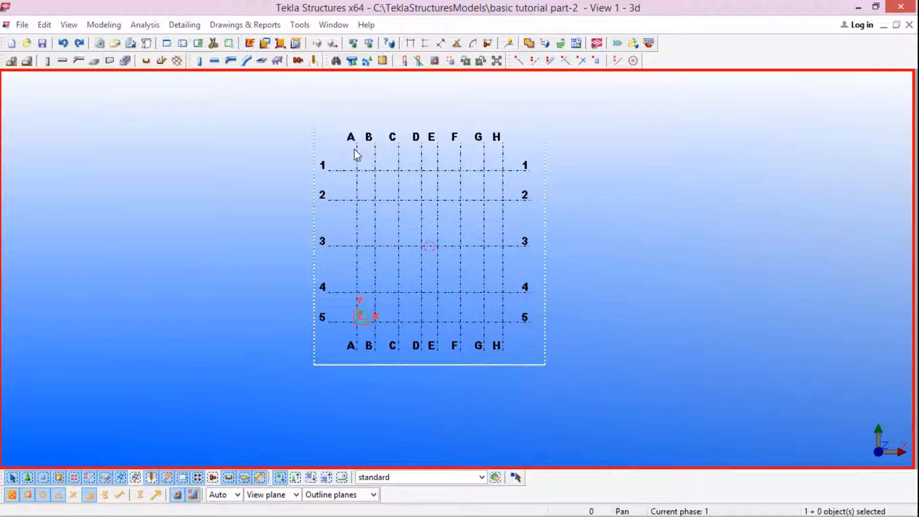
scroll(378, 163, down, 1)
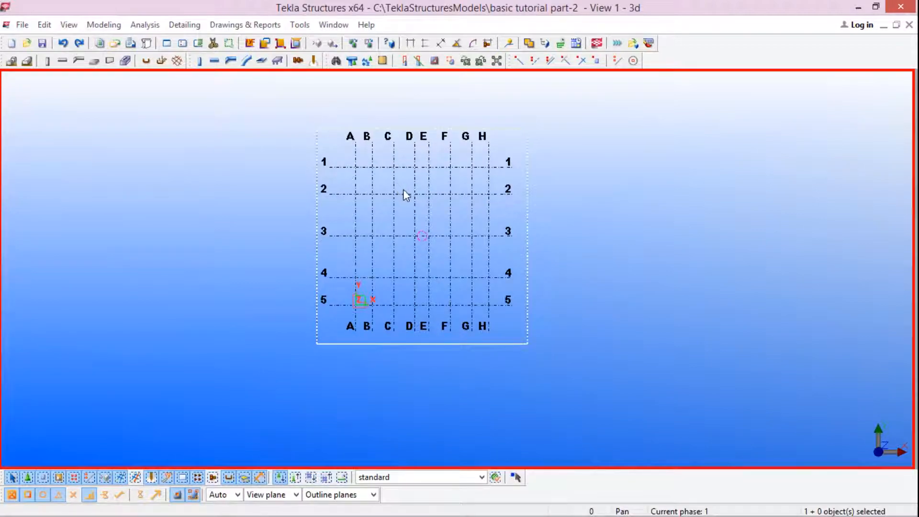
scroll(403, 188, up, 2)
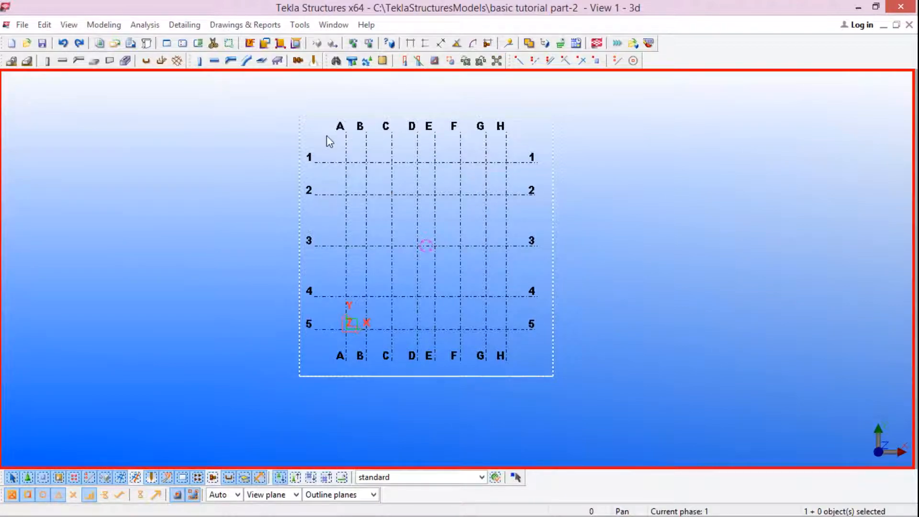
scroll(327, 138, down, 1)
scroll(297, 163, up, 3)
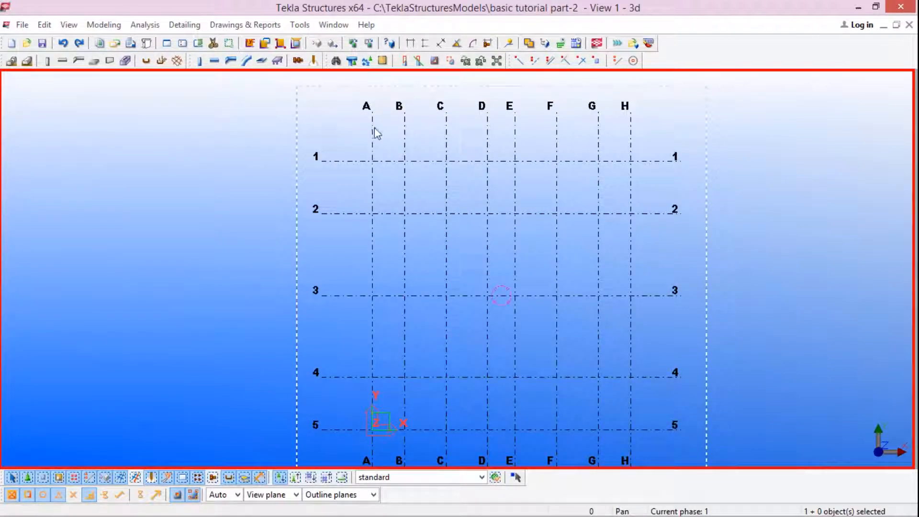
scroll(462, 164, down, 2)
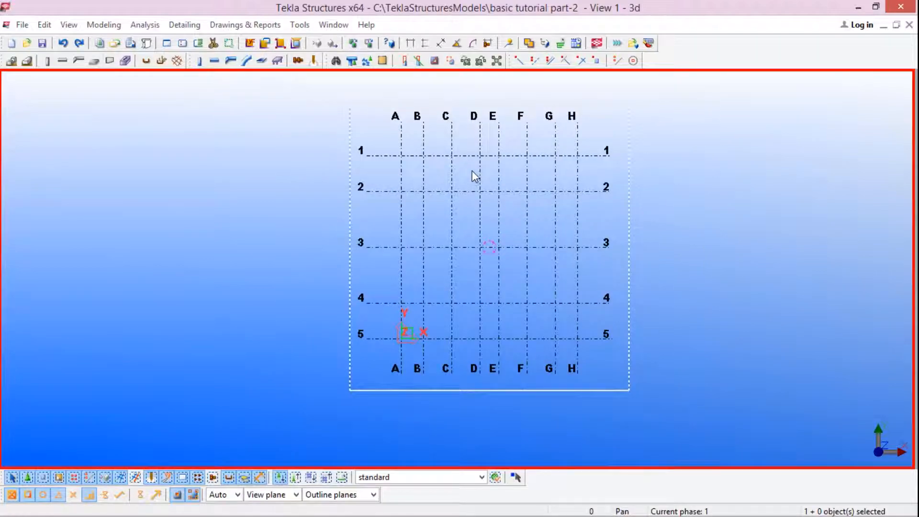
scroll(474, 163, down, 1)
scroll(475, 190, up, 2)
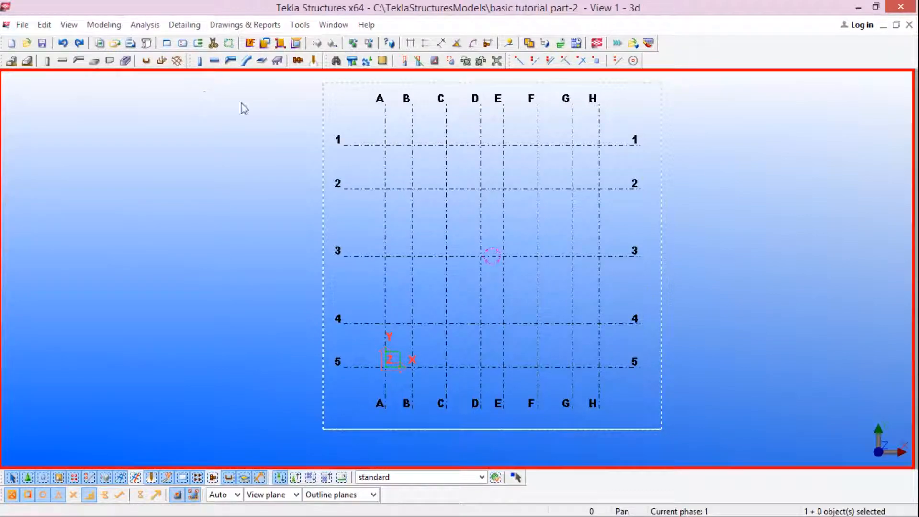
scroll(624, 232, down, 3)
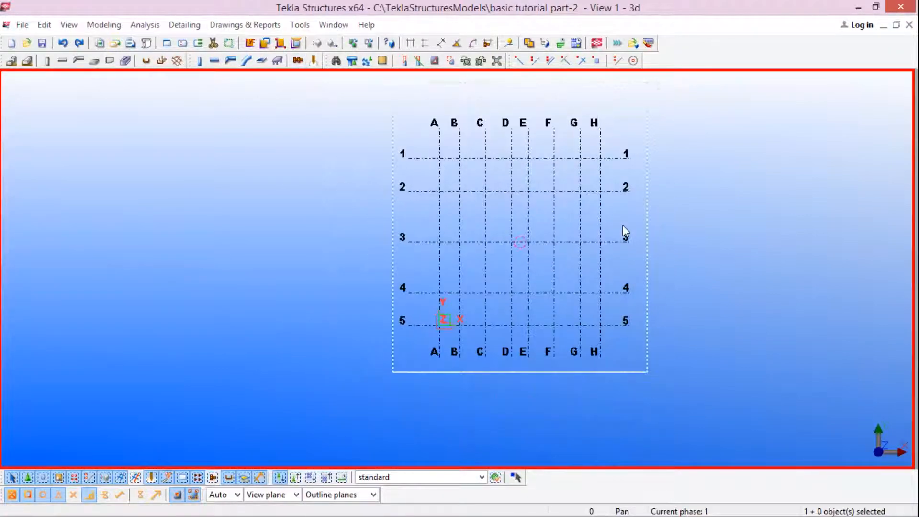
scroll(625, 232, up, 1)
scroll(395, 197, down, 1)
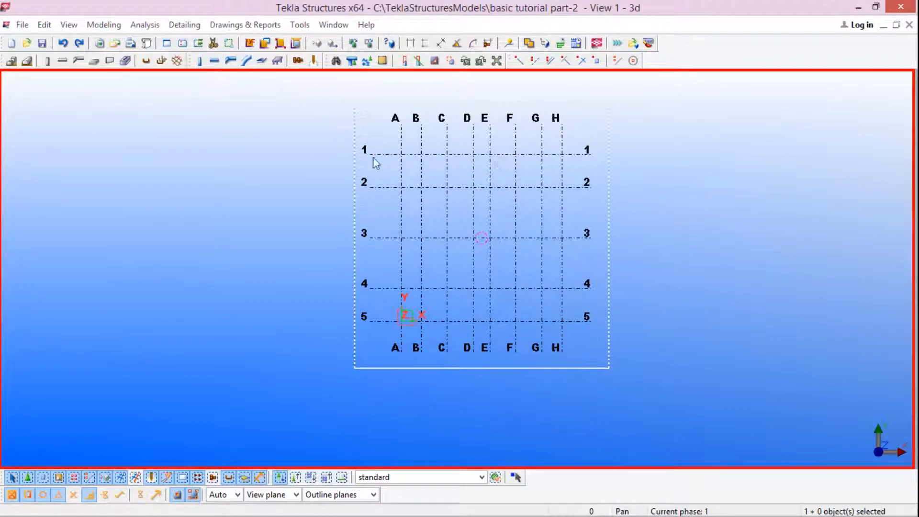
Step: Create views along all grid lines of the model grid, using Grid-Plan properties for XY and Grid-Elevation for ZY and XZ
scroll(370, 126, down, 2)
drag(328, 121, 642, 353)
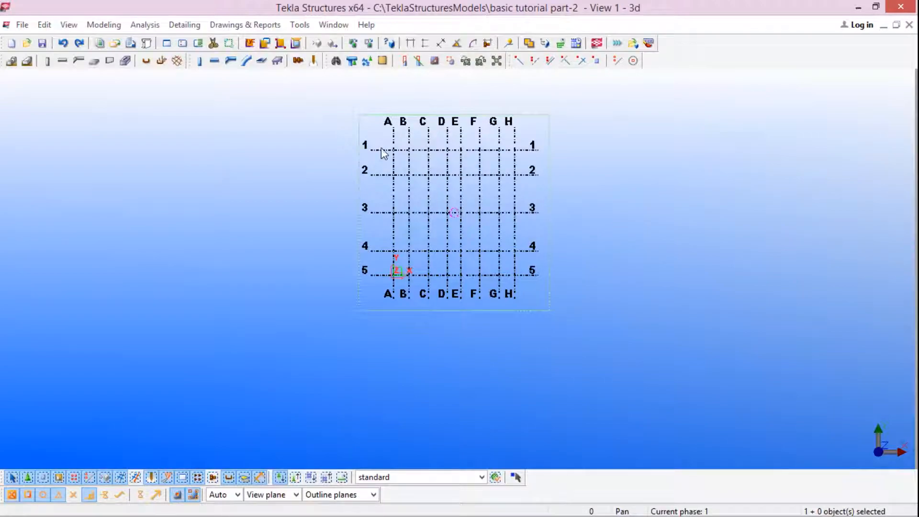
scroll(434, 173, down, 1)
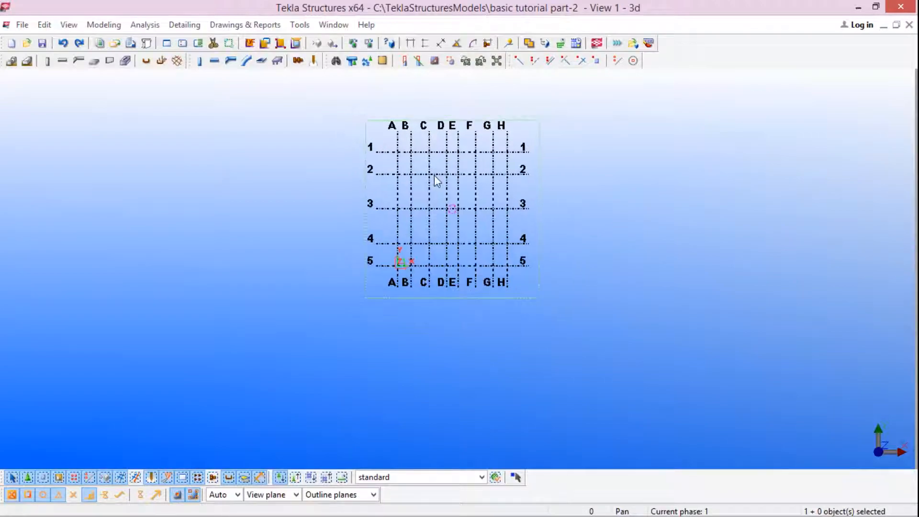
right_click(475, 164)
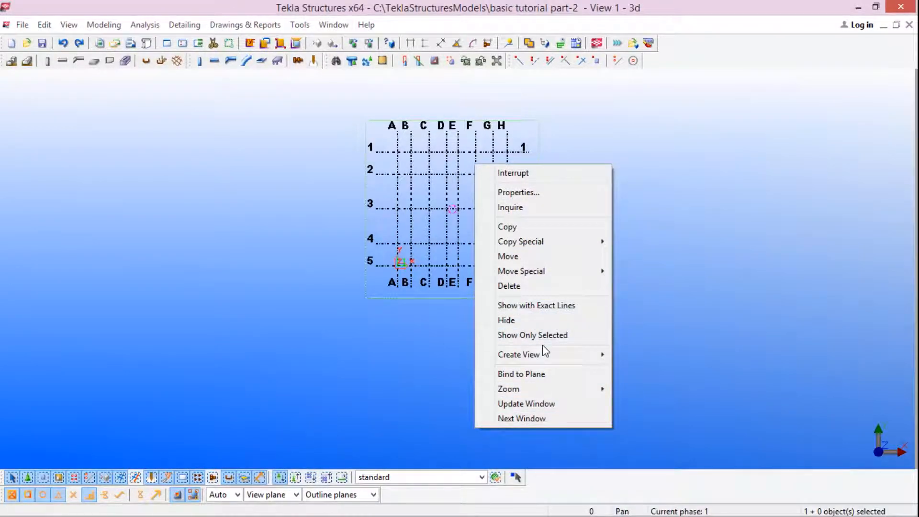
mouse_move(535, 357)
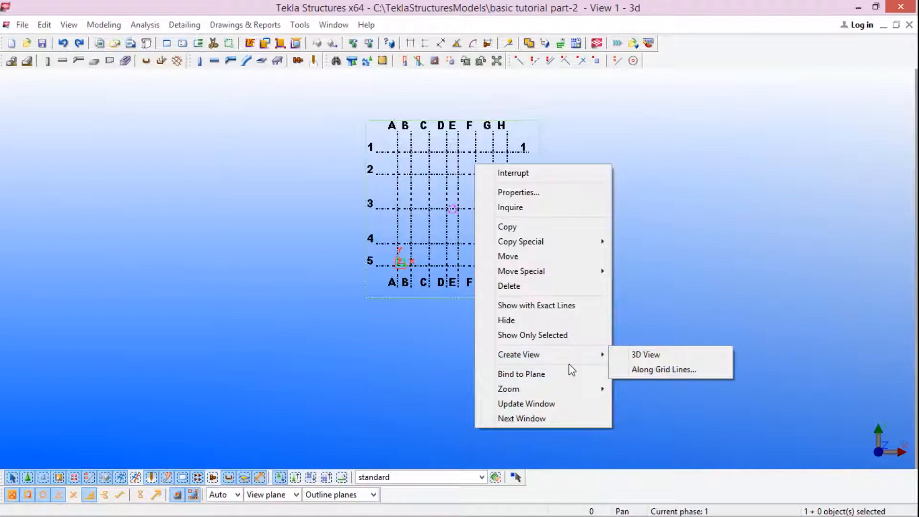
click(639, 370)
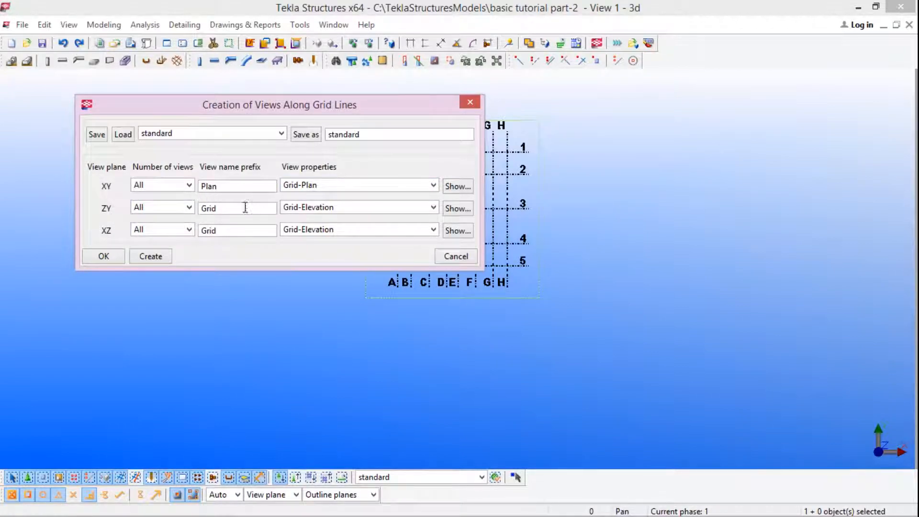
click(360, 185)
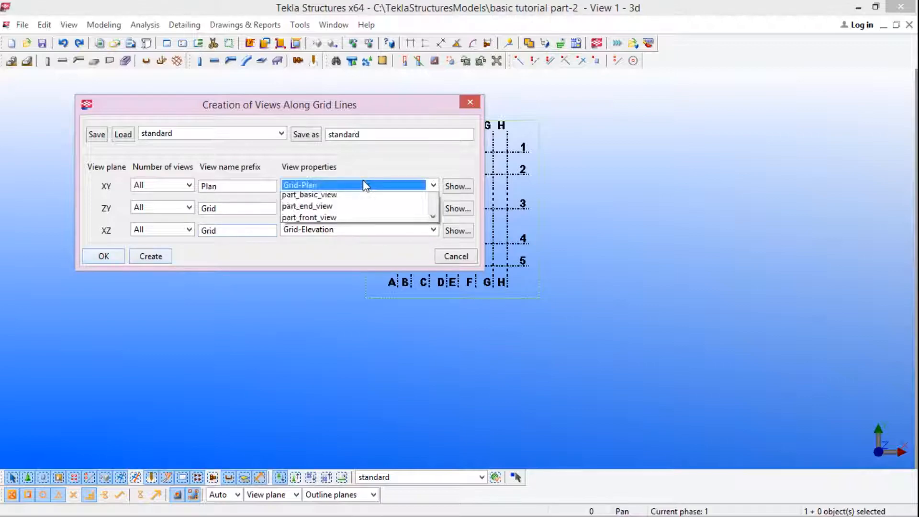
click(327, 198)
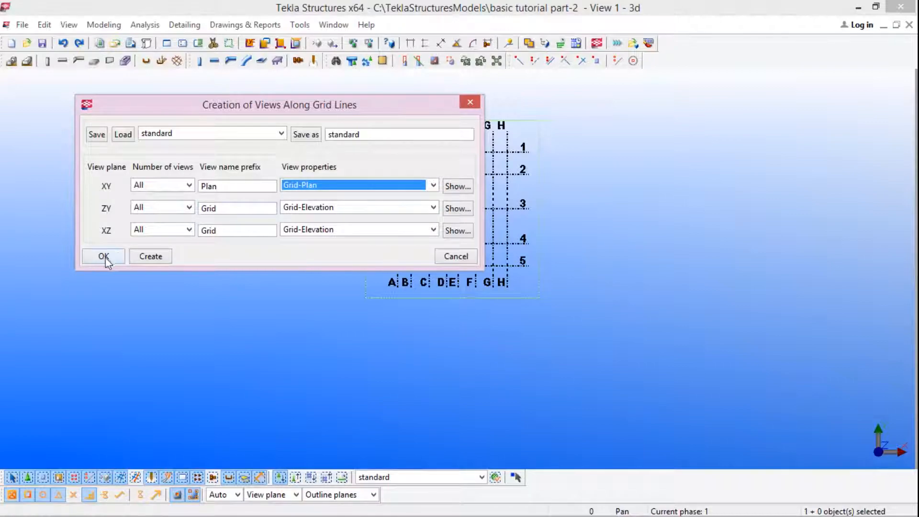
click(149, 258)
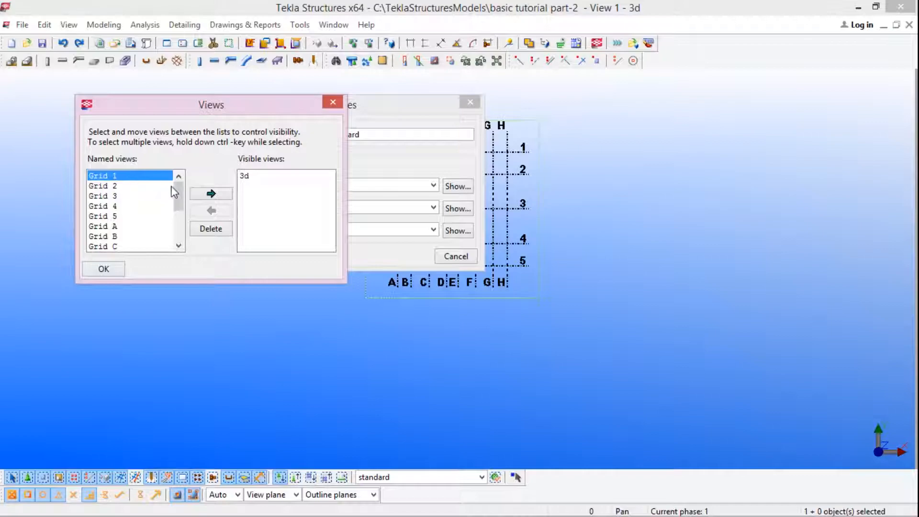
Step: Look through the named views and add the Grid 1 view to the visible views
drag(237, 108, 333, 81)
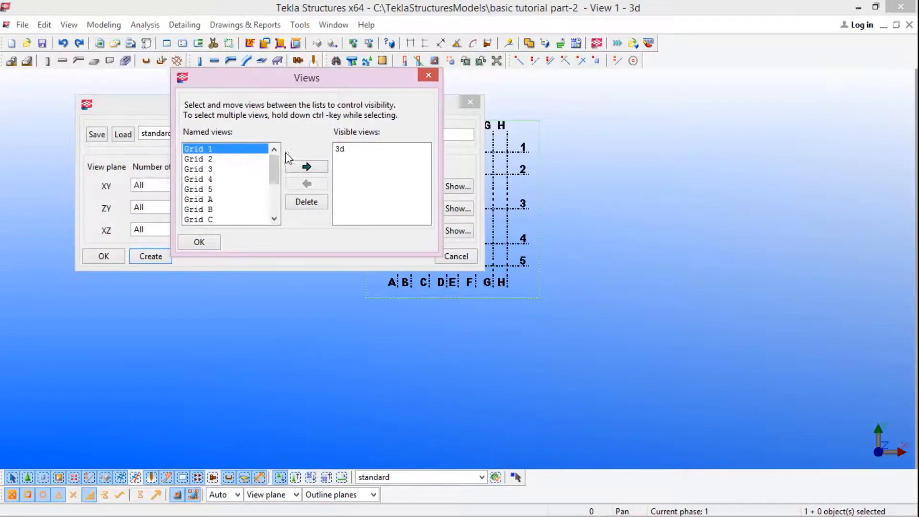
scroll(274, 170, down, 1)
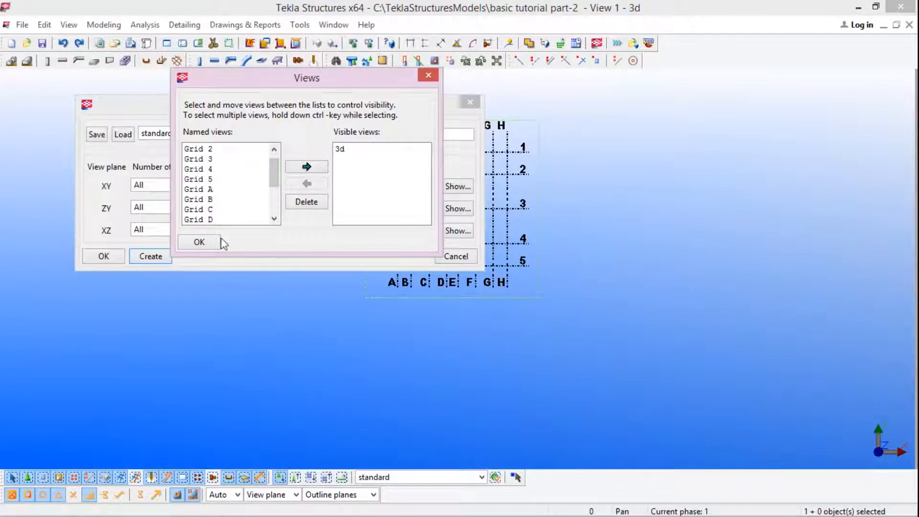
drag(276, 180, 279, 209)
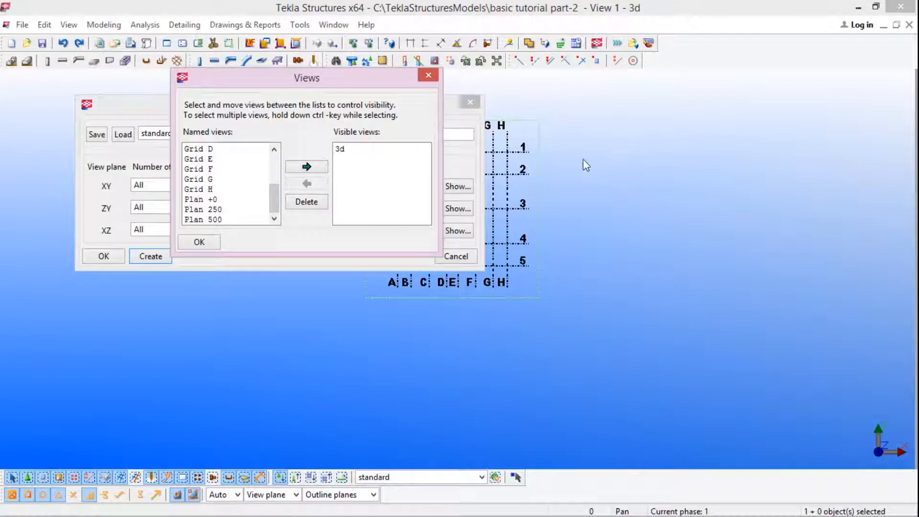
click(801, 163)
middle_drag(542, 164, 800, 163)
scroll(780, 156, up, 2)
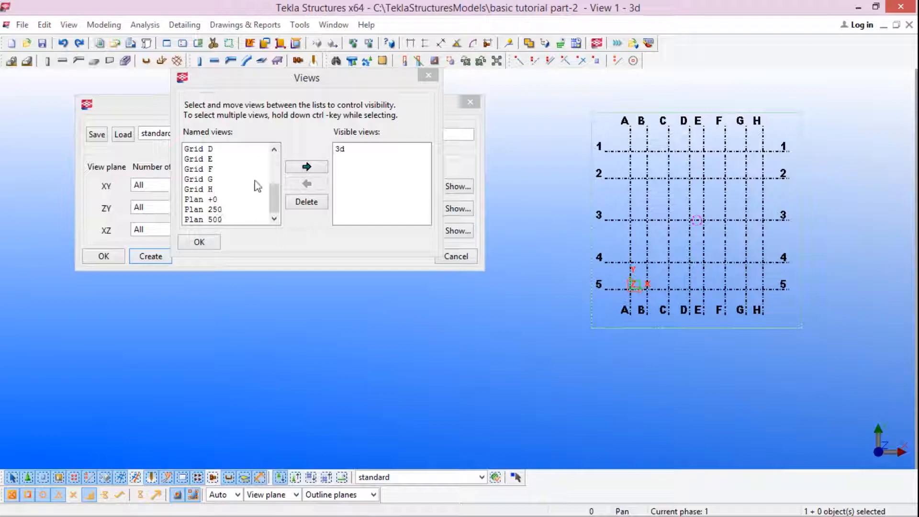
drag(272, 189, 273, 143)
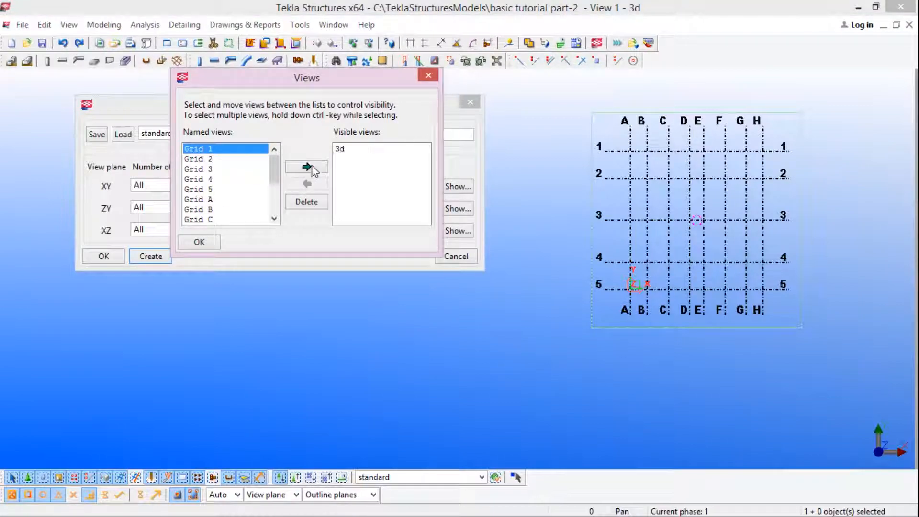
click(307, 167)
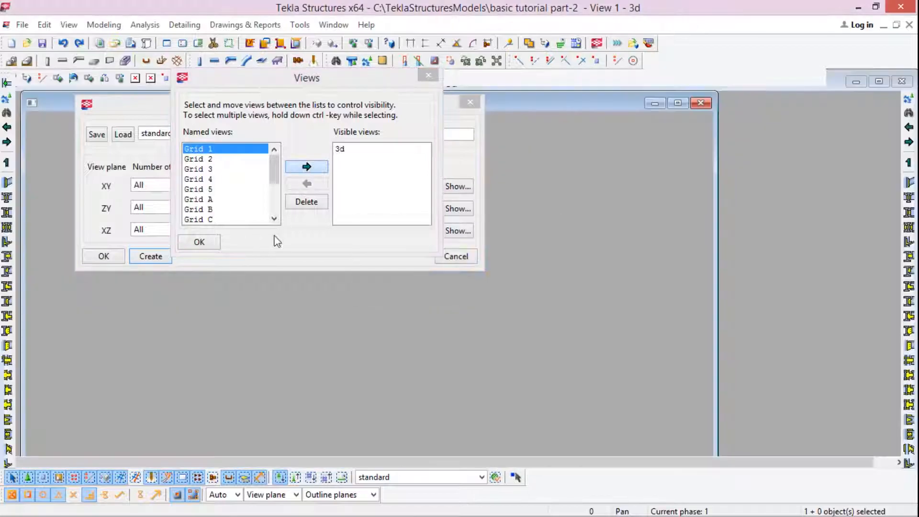
click(207, 240)
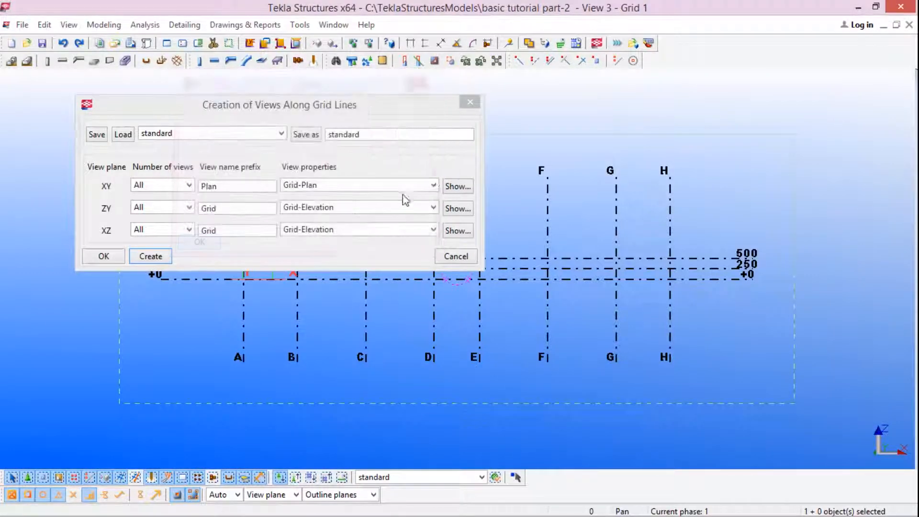
Step: Check the grid in the Grid 1 view and close the Creation of Views Along Grid Lines dialog
middle_drag(552, 151, 841, 147)
scroll(697, 187, down, 2)
scroll(632, 209, down, 3)
scroll(804, 230, up, 3)
scroll(713, 258, down, 4)
scroll(686, 245, up, 2)
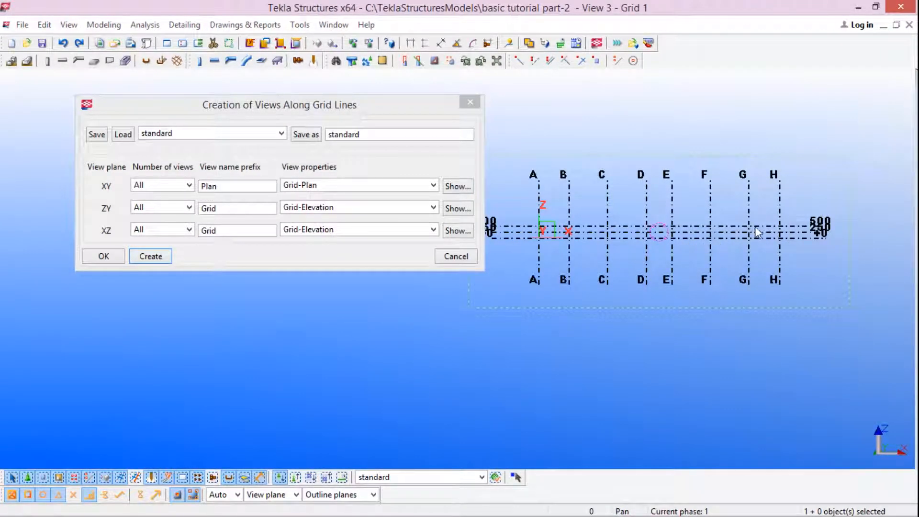
scroll(757, 227, down, 2)
click(474, 106)
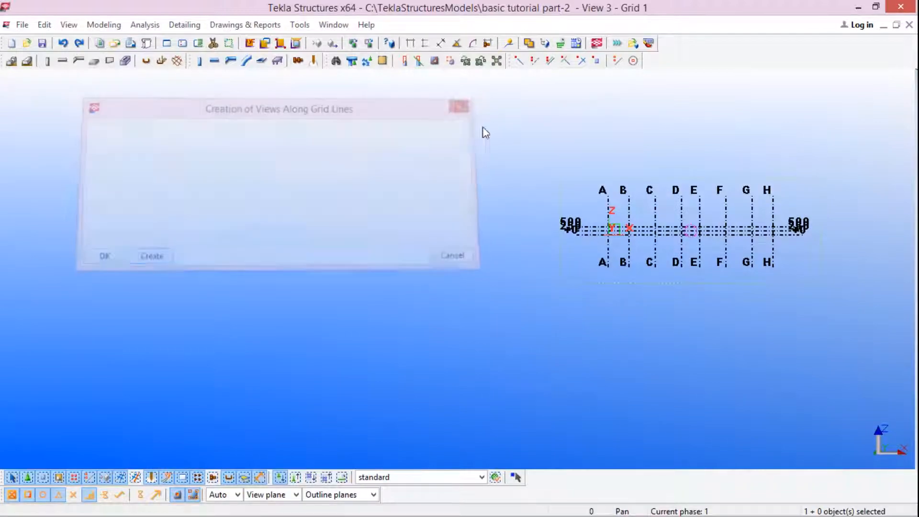
Step: Switch to the (3d) elevation in View 2 and fit its work area to the entire model
key(ctrl+Tab)
scroll(621, 258, down, 6)
scroll(644, 252, up, 6)
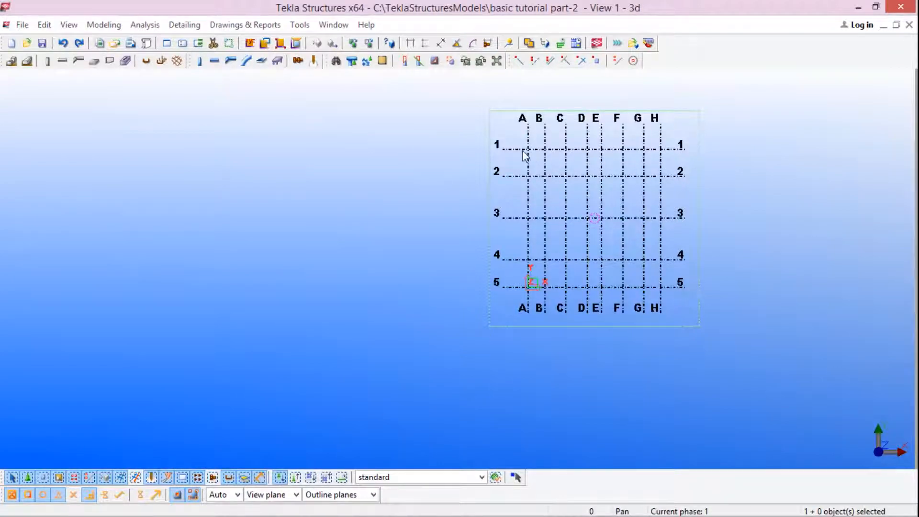
key(ctrl+Tab)
scroll(597, 316, up, 3)
scroll(460, 251, down, 1)
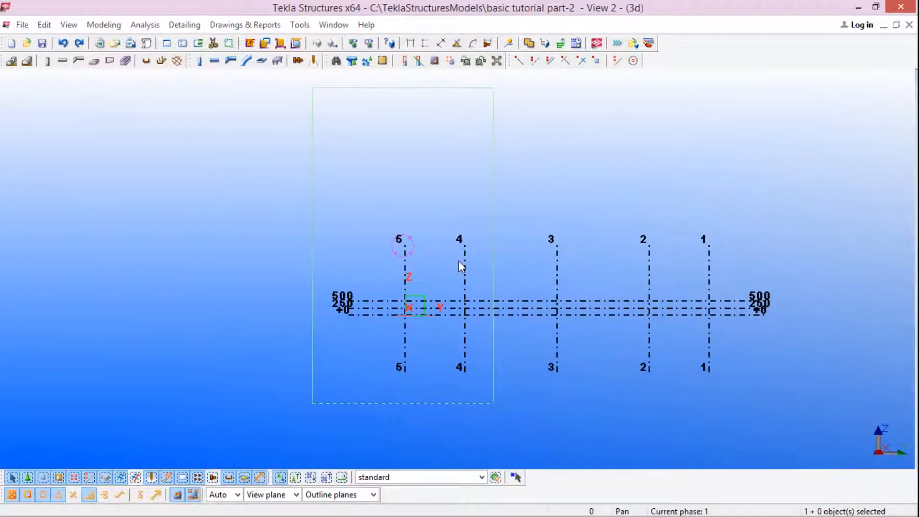
right_click(613, 124)
click(587, 187)
right_click(588, 186)
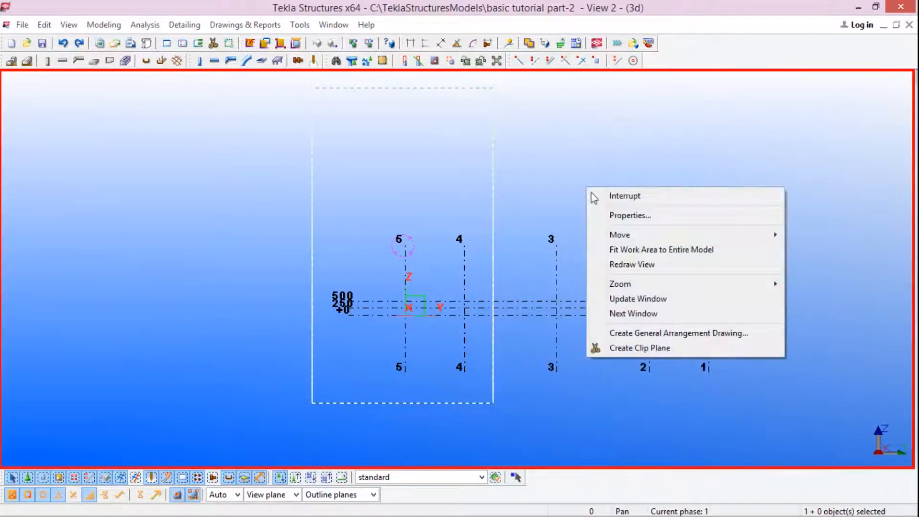
click(657, 253)
scroll(656, 295, down, 2)
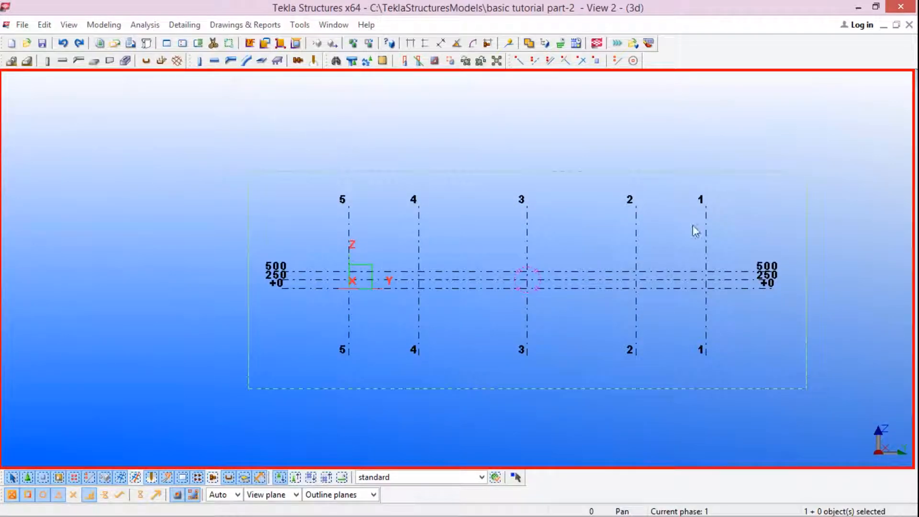
Step: Remove the Grid 1 view from the visible views, look through the remaining named views and close the view list
click(199, 46)
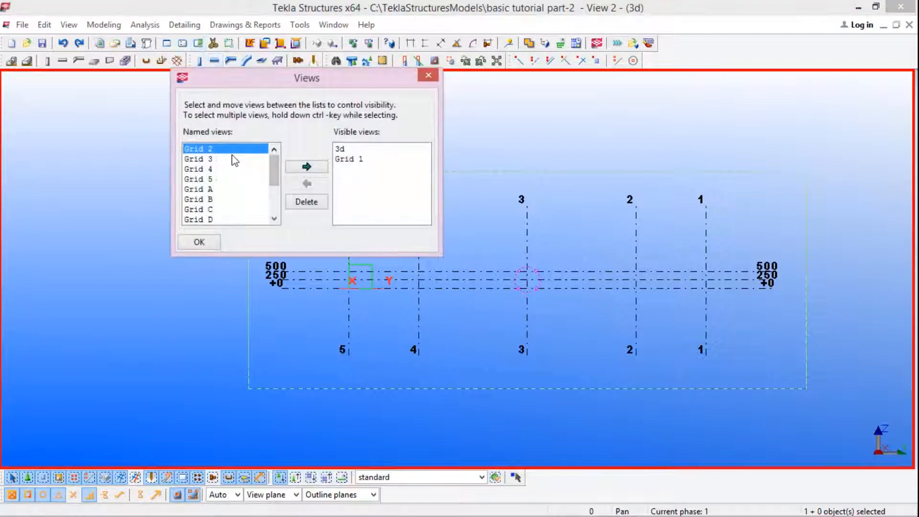
mouse_move(273, 161)
mouse_down()
mouse_move(275, 197)
mouse_move(274, 147)
mouse_up()
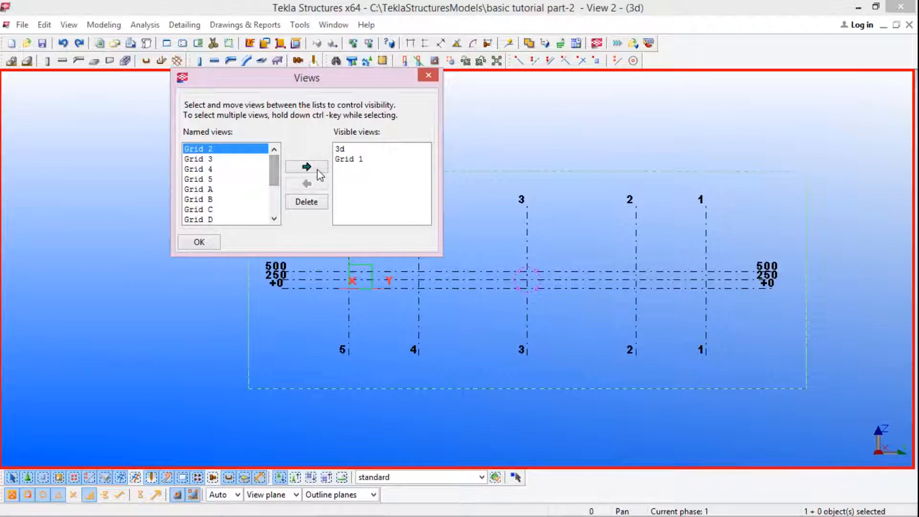
click(355, 160)
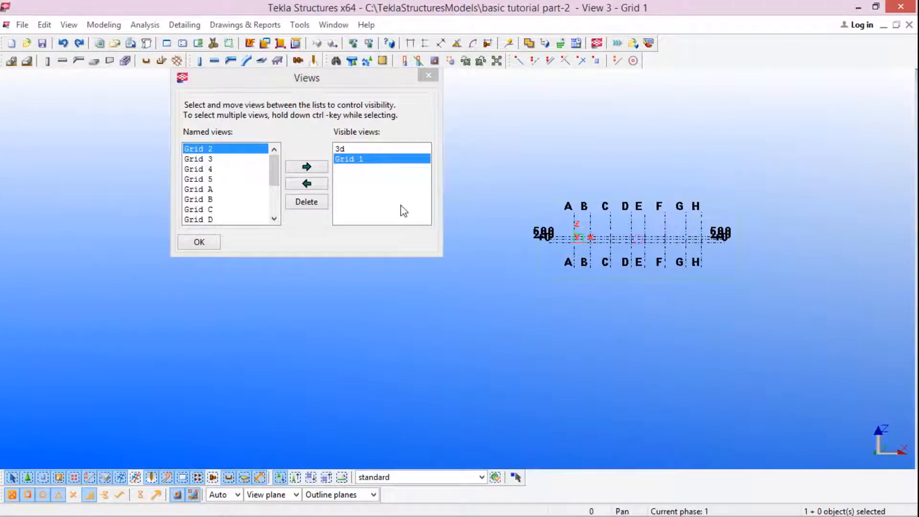
click(318, 184)
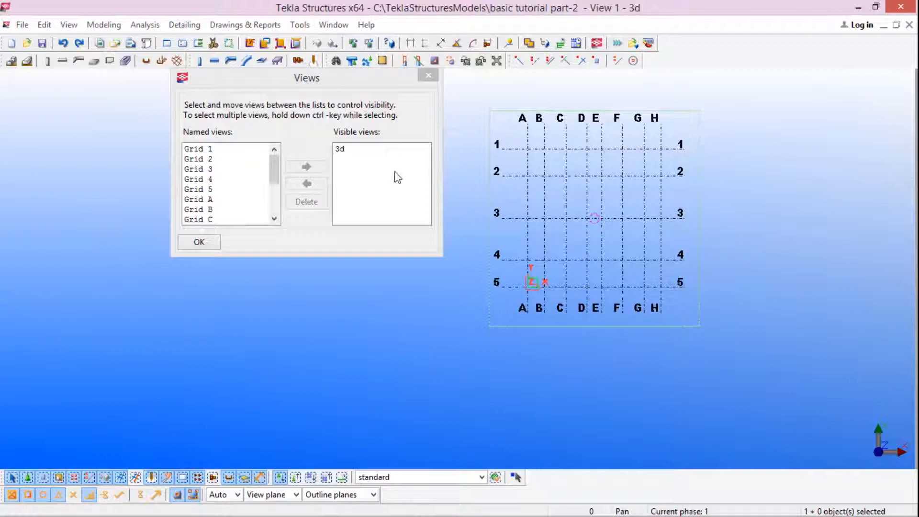
scroll(243, 187, down, 3)
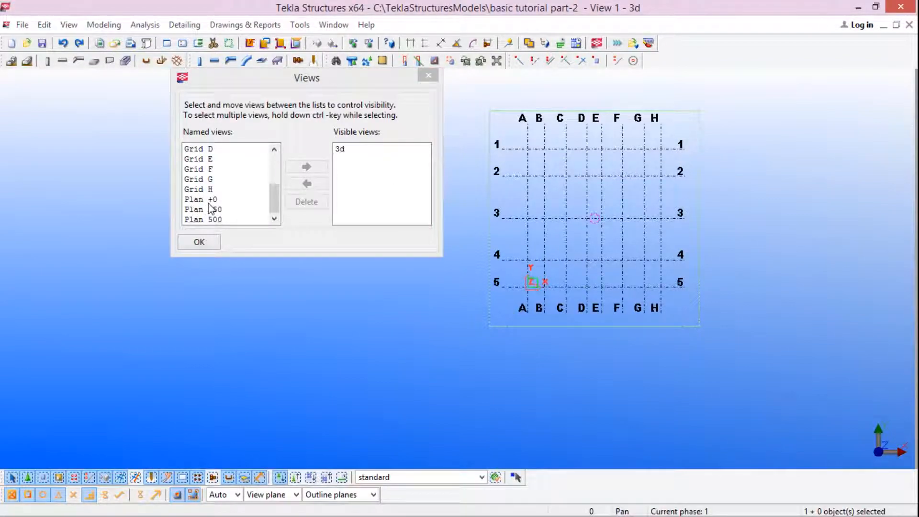
click(429, 74)
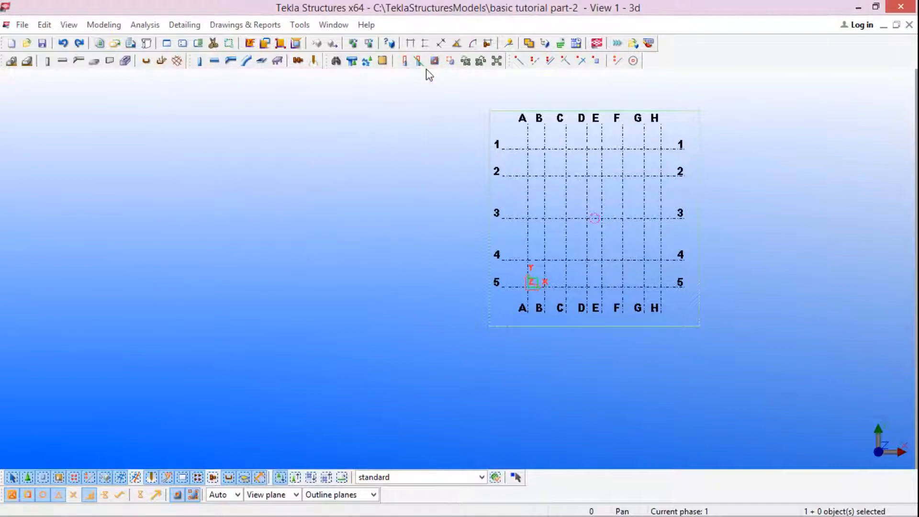
Step: Reopen the view list and add the Grid A view to the visible views
key(ctrl+i)
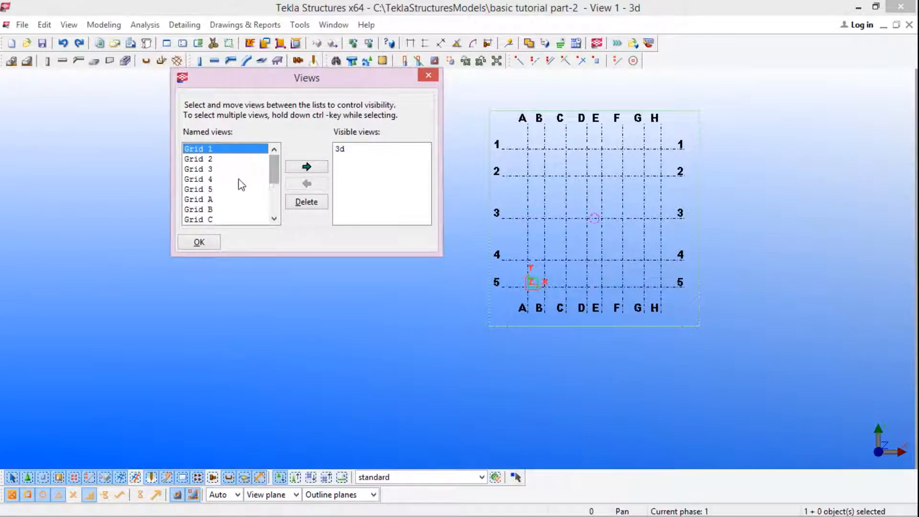
click(212, 199)
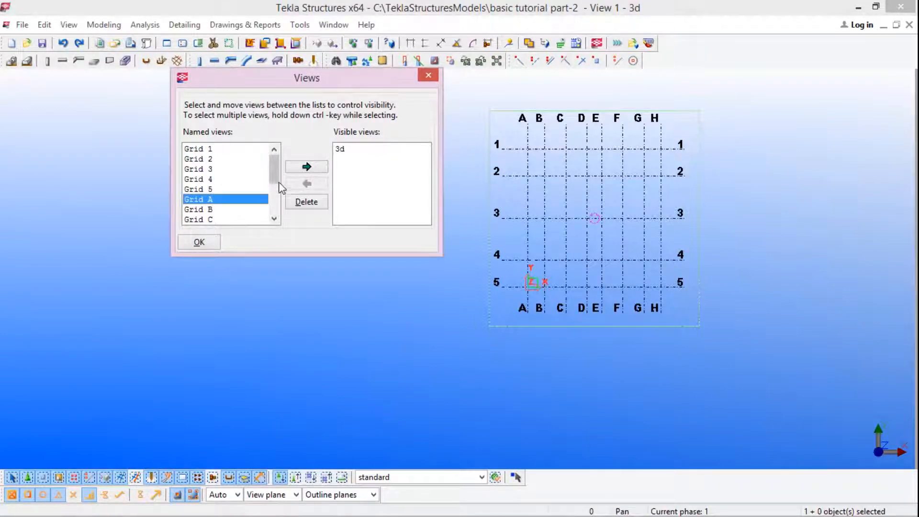
click(305, 167)
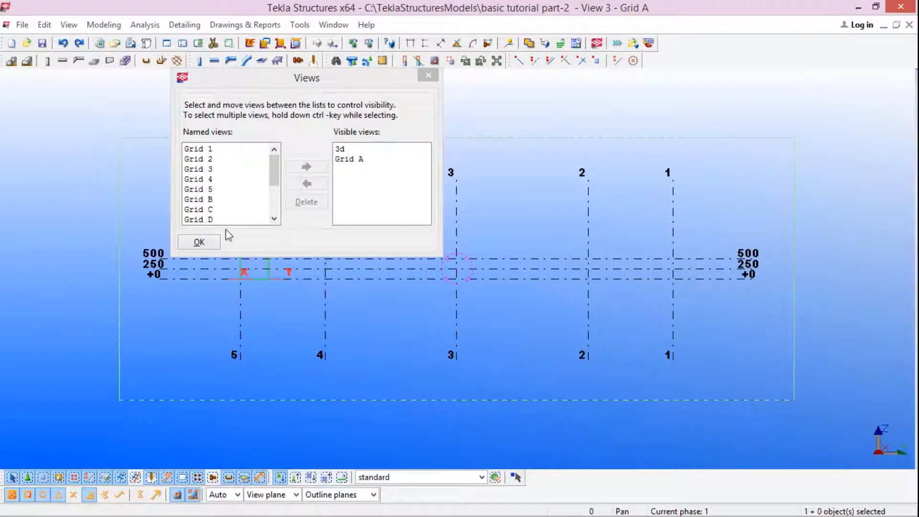
click(199, 243)
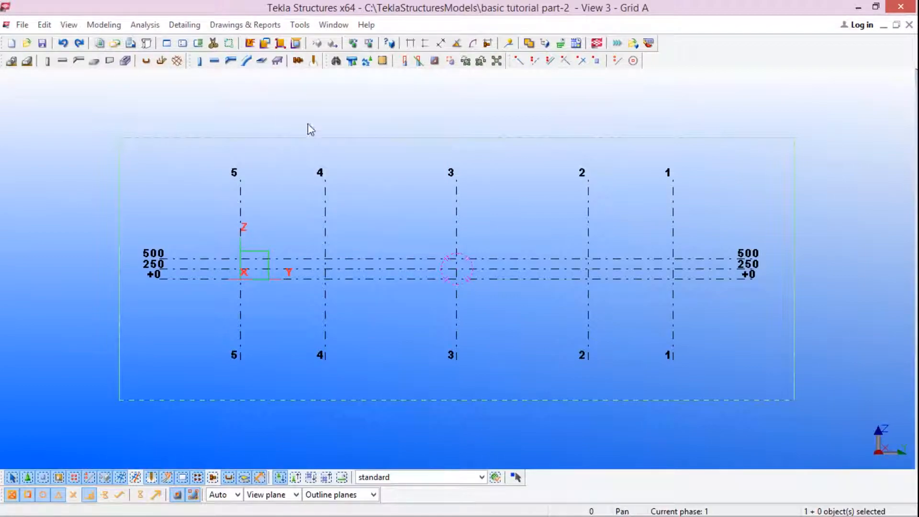
scroll(337, 239, down, 2)
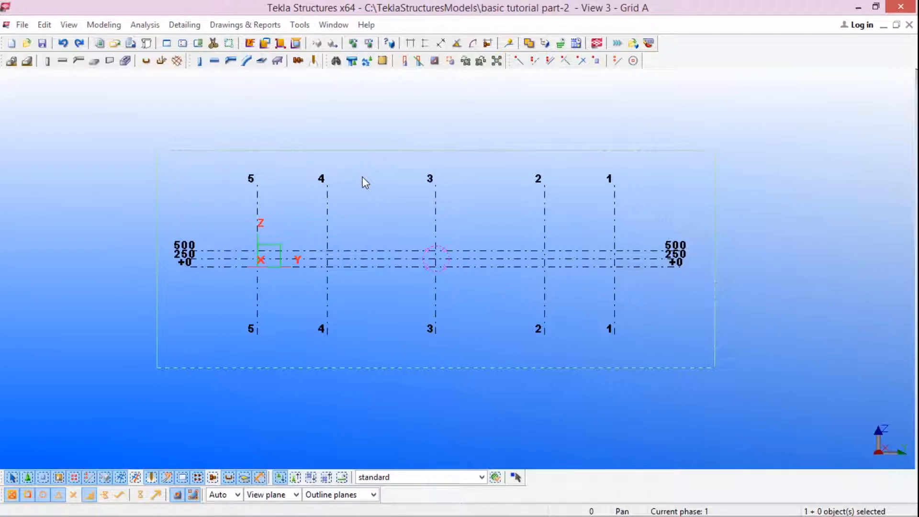
Step: Cycle through the open 3d, (3d) and Grid A views to compare them, ending on the 3d view
click(909, 25)
scroll(441, 237, down, 3)
scroll(610, 228, up, 2)
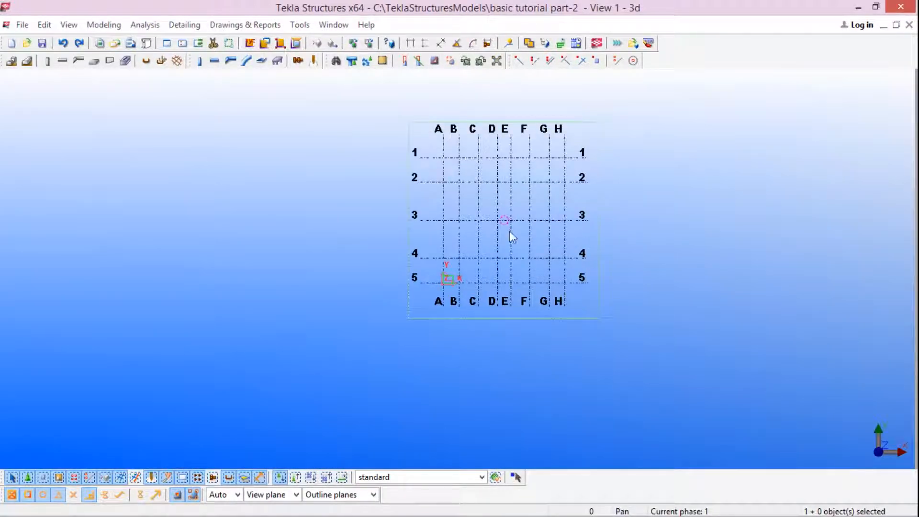
scroll(505, 231, down, 1)
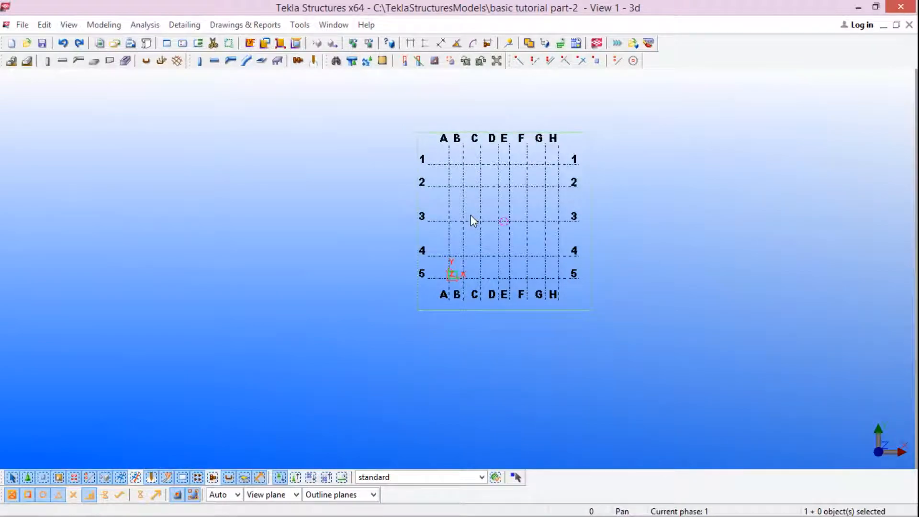
key(ctrl+Tab)
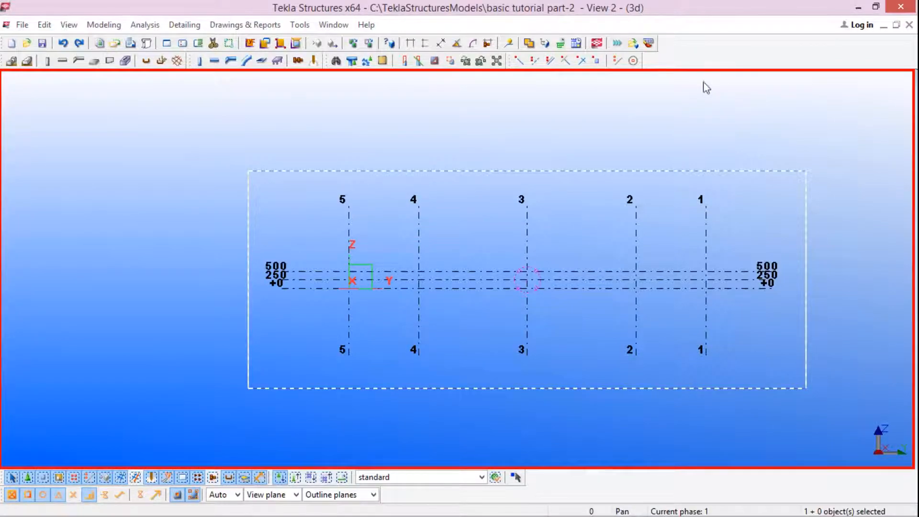
key(ctrl+Tab)
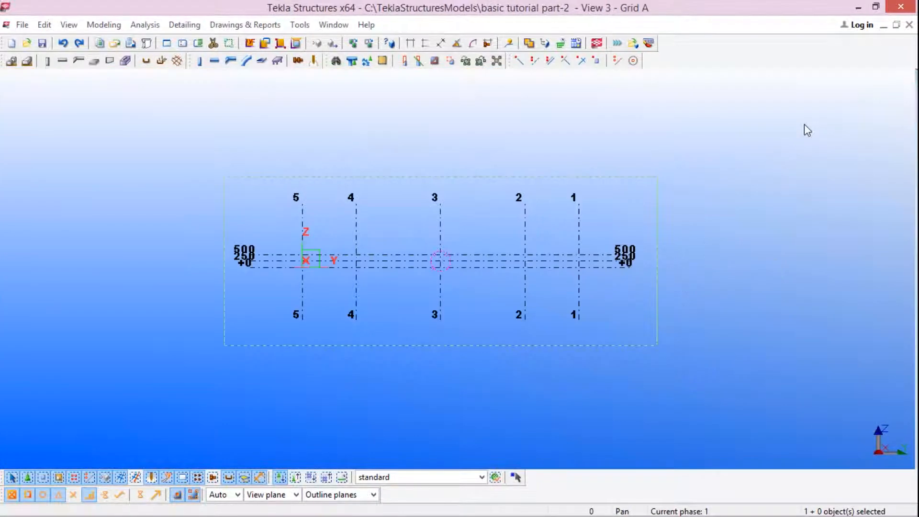
key(ctrl+Tab)
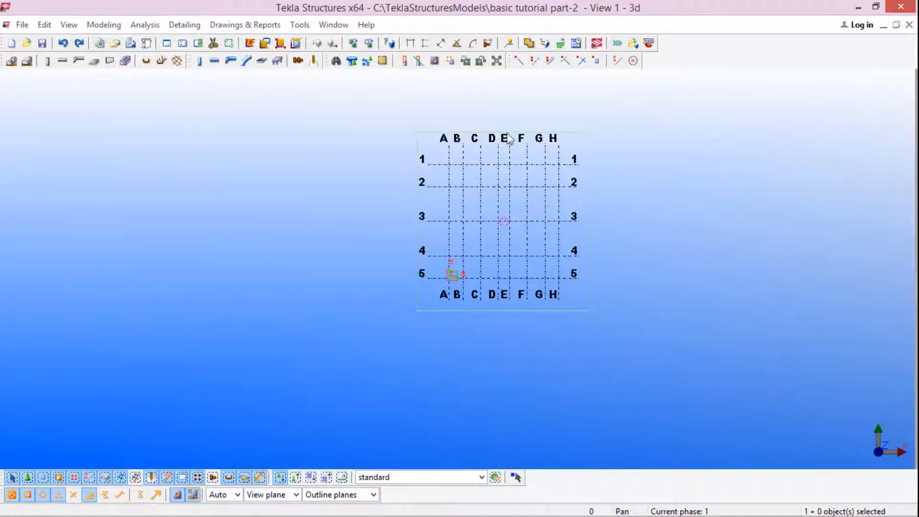
Step: Create a steel column at the intersection of grid lines A and 1 in the 3d view
scroll(507, 140, up, 4)
scroll(433, 213, up, 1)
mouse_move(843, 513)
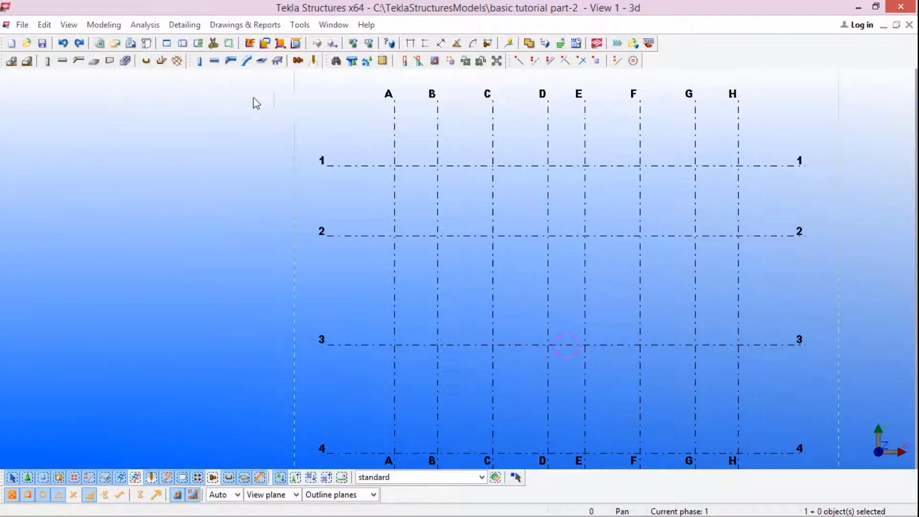
click(215, 61)
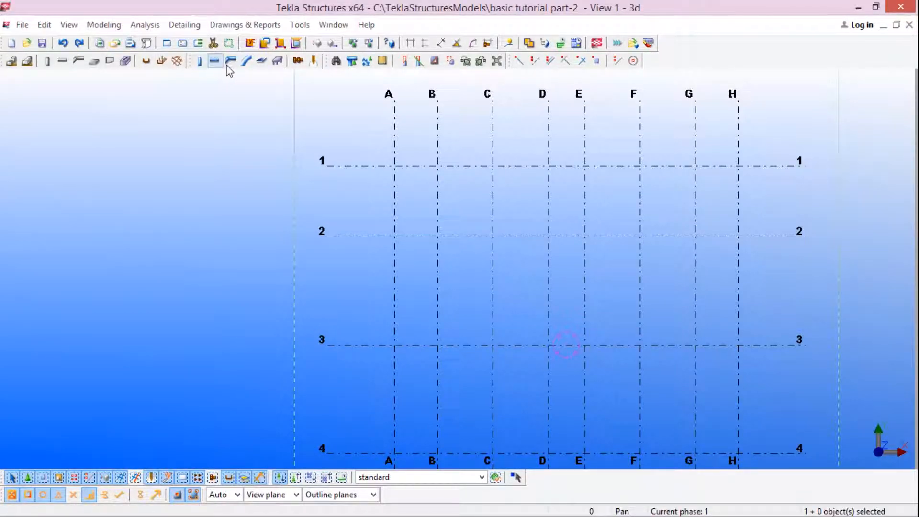
click(199, 61)
scroll(455, 219, down, 5)
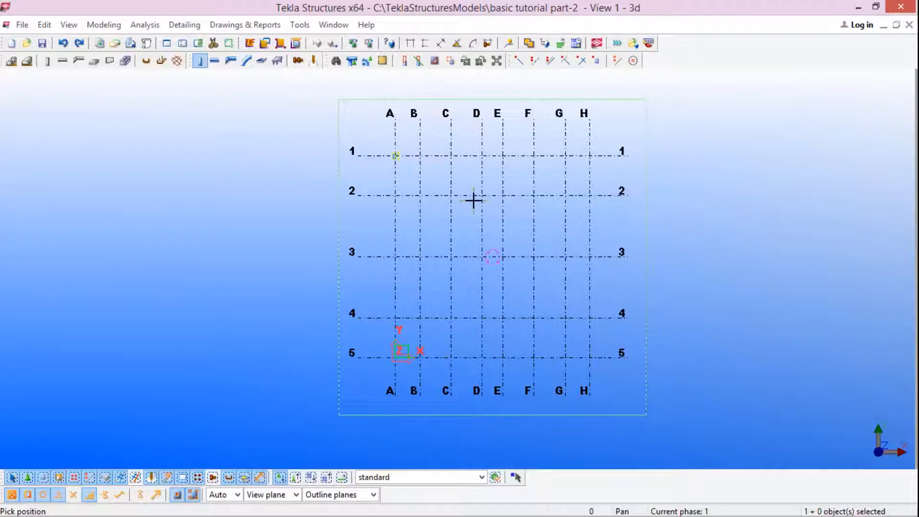
click(406, 162)
scroll(406, 162, up, 6)
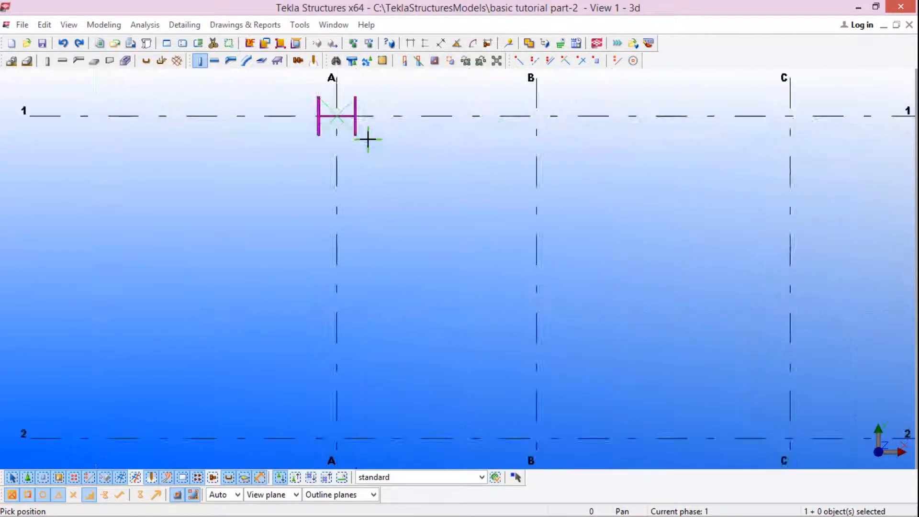
Step: Examine the steel column at A-1 in three dimensions, from close up and in relation to the whole grid
scroll(365, 163, down, 2)
key(v)
click(356, 137)
ctrl+middle_drag(355, 136, 455, 59)
scroll(376, 284, down, 5)
key(v)
click(510, 224)
ctrl+middle_drag(509, 224, 515, 280)
scroll(470, 207, up, 4)
scroll(407, 269, down, 4)
scroll(487, 291, up, 3)
scroll(408, 199, up, 3)
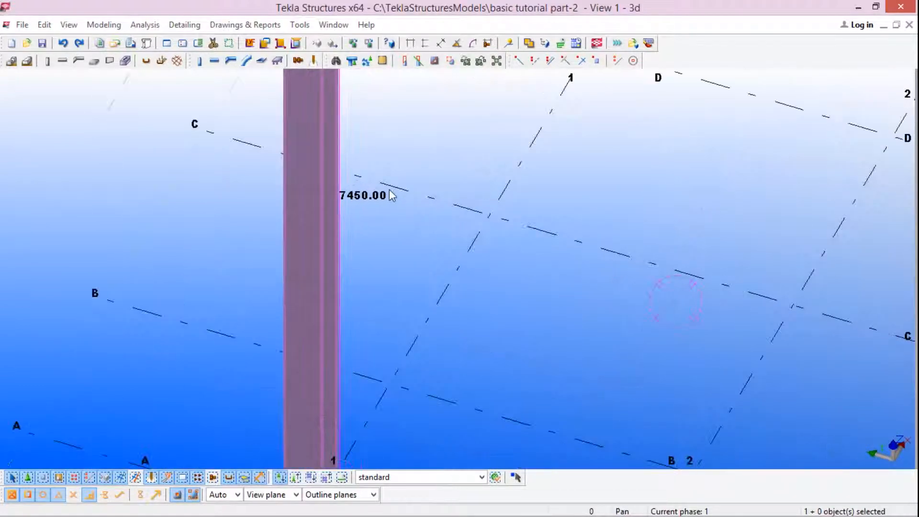
scroll(383, 230, down, 5)
scroll(405, 213, down, 5)
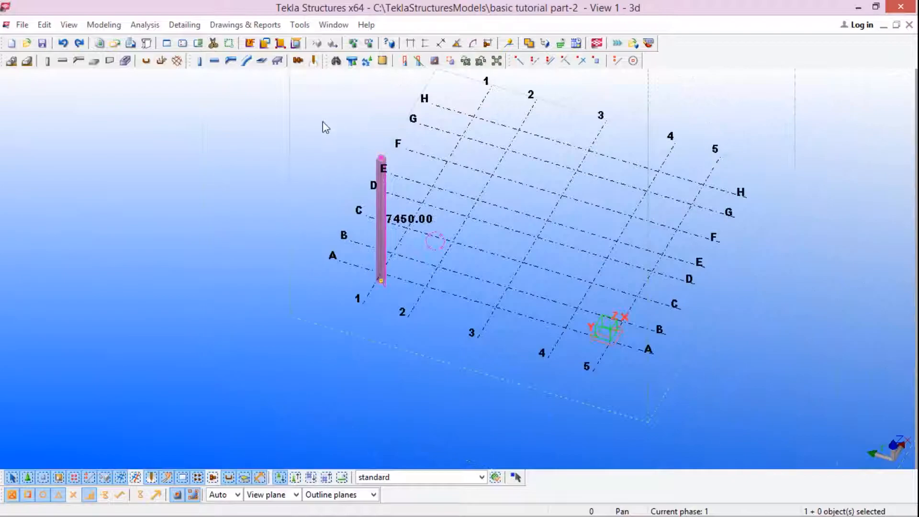
Step: Switch to the (3d) view and examine the steel column's base on grid line 1 relative to the grid levels
scroll(340, 159, up, 5)
click(340, 159)
scroll(393, 215, down, 3)
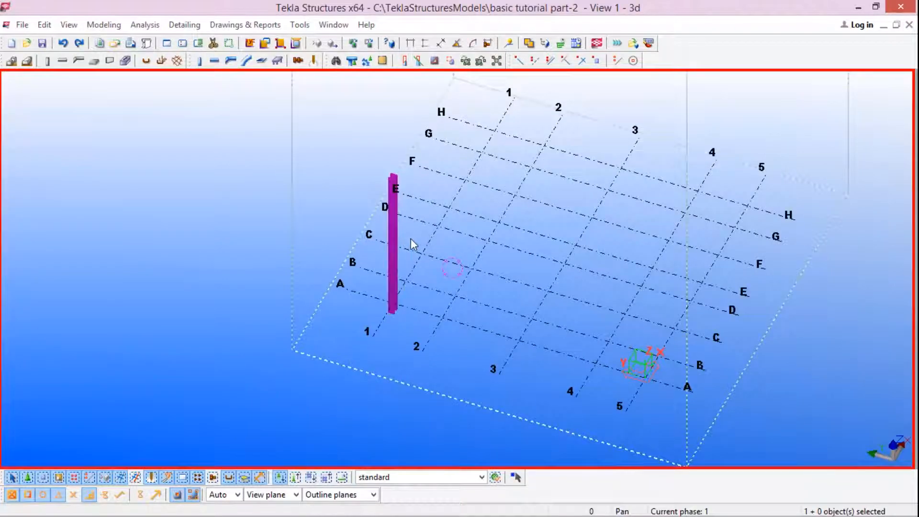
key(ctrl+Tab)
scroll(503, 233, down, 3)
scroll(554, 267, up, 8)
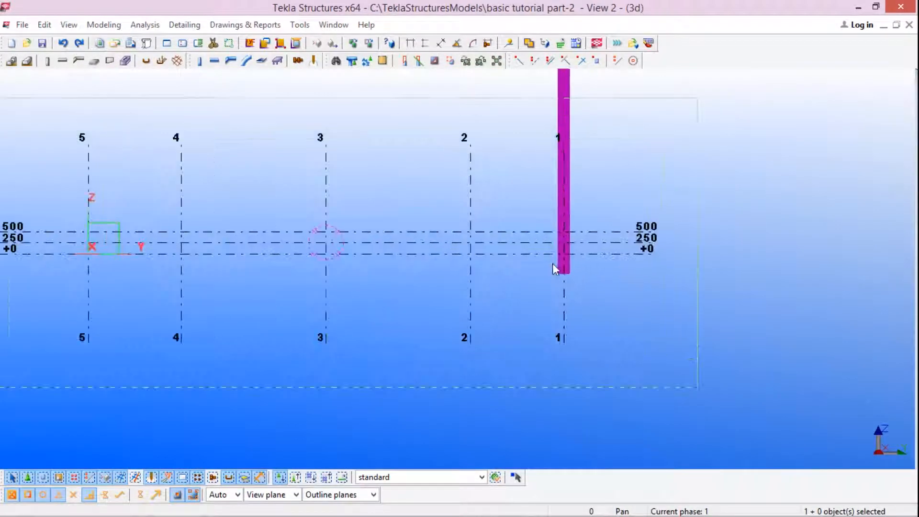
scroll(556, 275, down, 4)
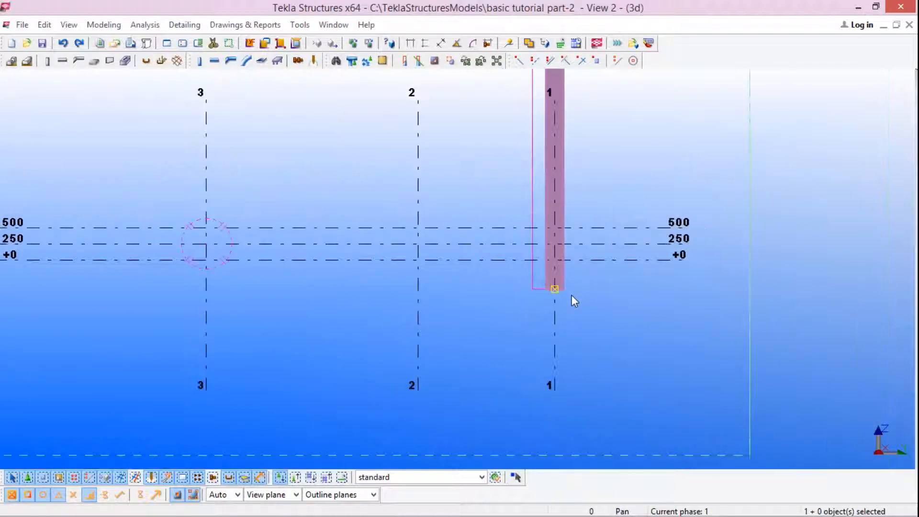
scroll(571, 293, down, 2)
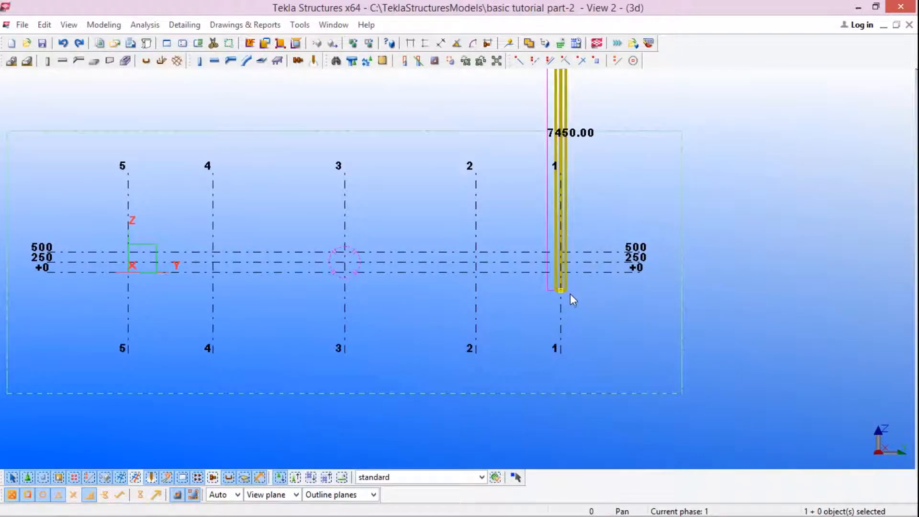
scroll(570, 295, up, 4)
scroll(563, 287, up, 8)
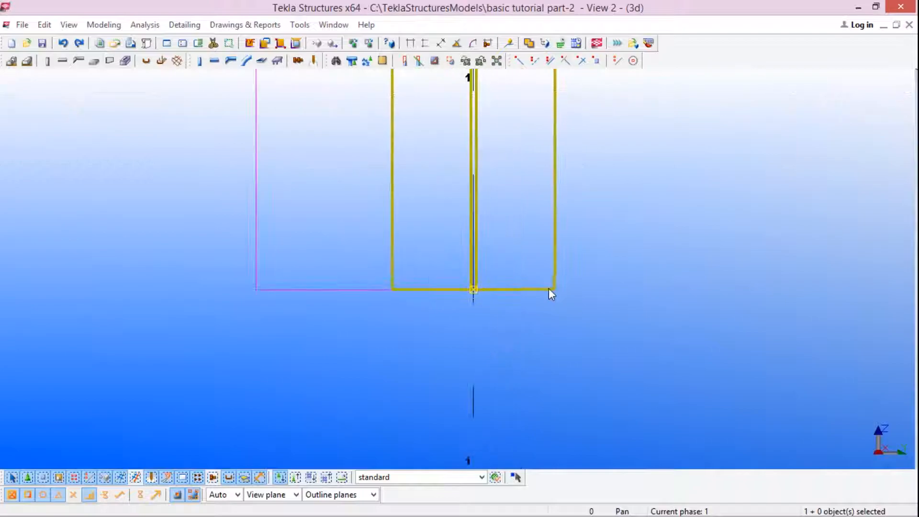
scroll(522, 290, down, 5)
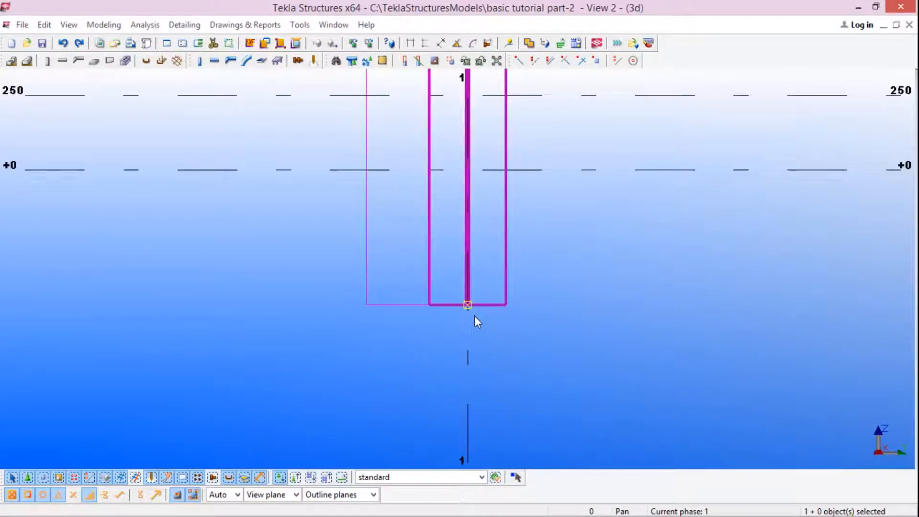
scroll(485, 304, down, 2)
scroll(468, 314, up, 5)
scroll(441, 282, up, 4)
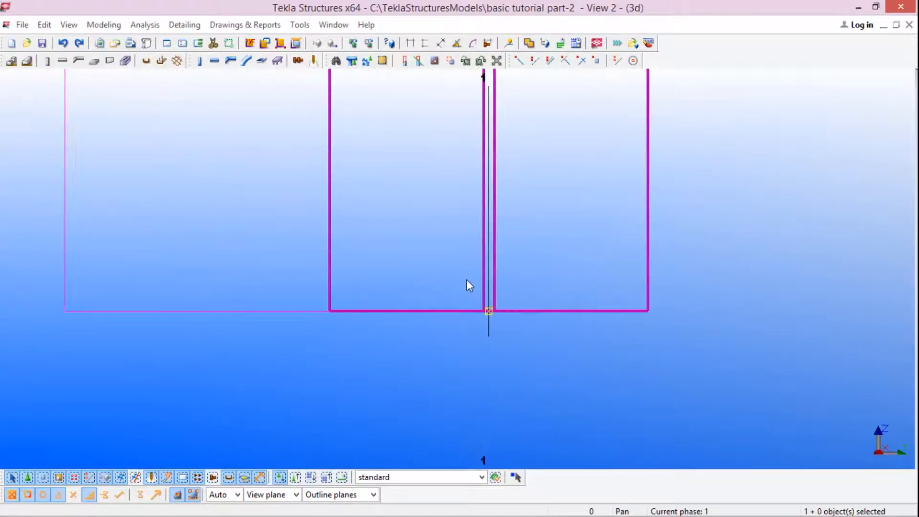
scroll(445, 254, down, 1)
scroll(479, 301, up, 3)
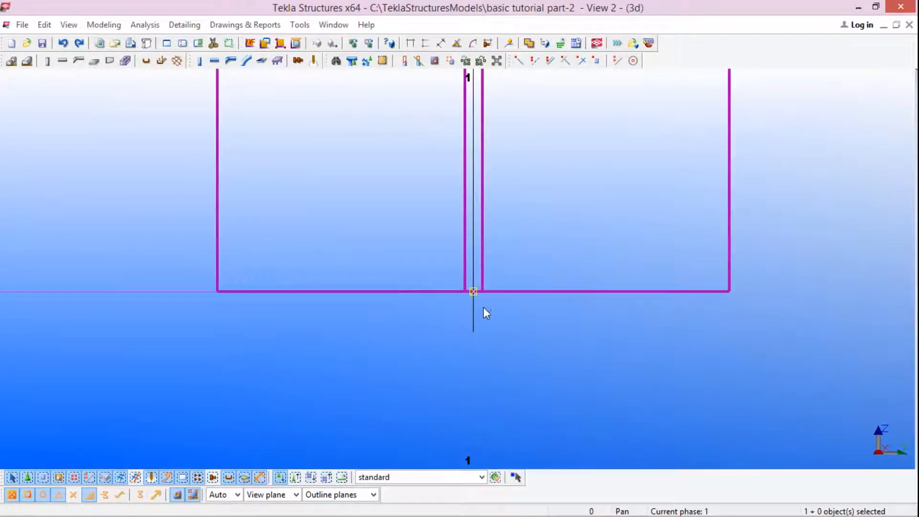
scroll(484, 307, down, 3)
scroll(479, 317, down, 2)
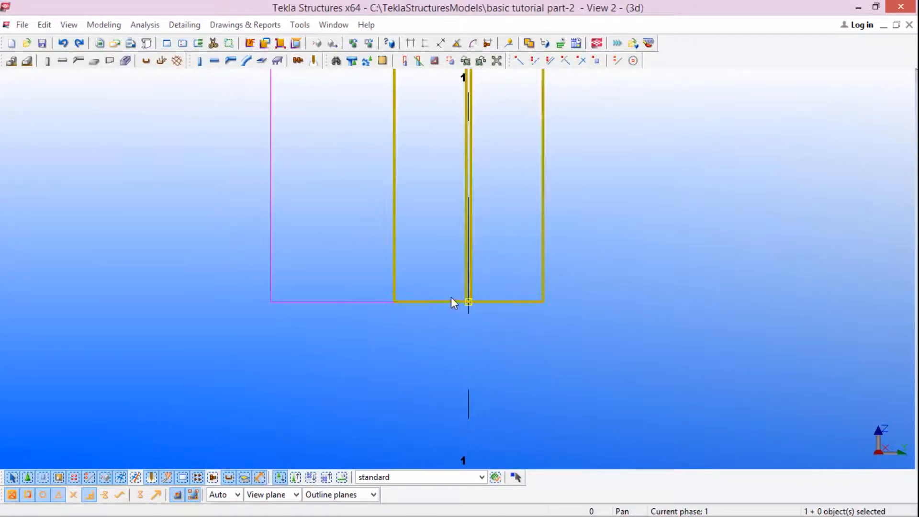
scroll(465, 297, down, 2)
scroll(463, 296, down, 6)
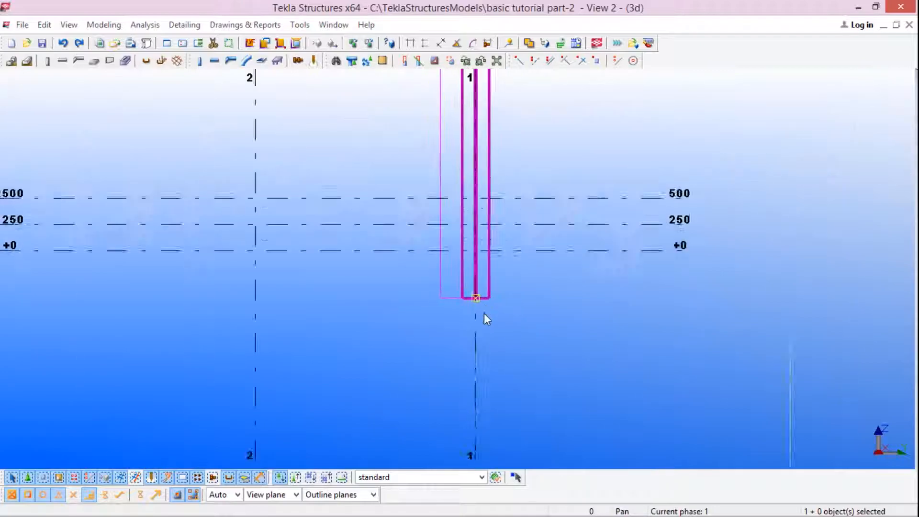
scroll(489, 302, up, 5)
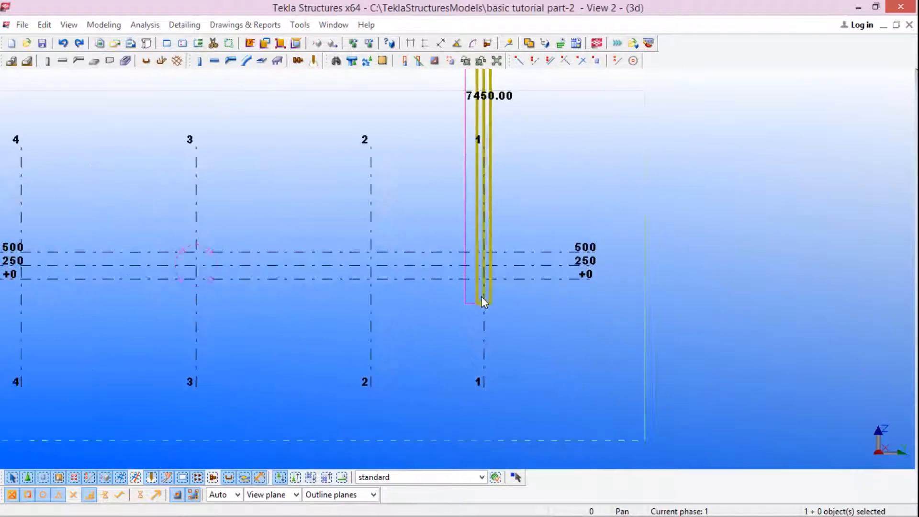
scroll(470, 306, up, 1)
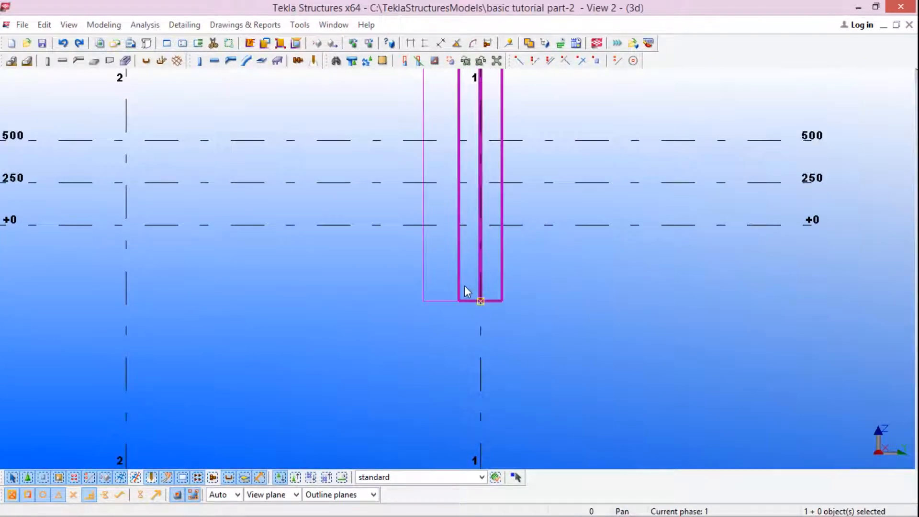
Step: Move the steel column's bottom end point up along grid line 1 to the +0 level
drag(467, 280, 531, 330)
scroll(472, 317, up, 5)
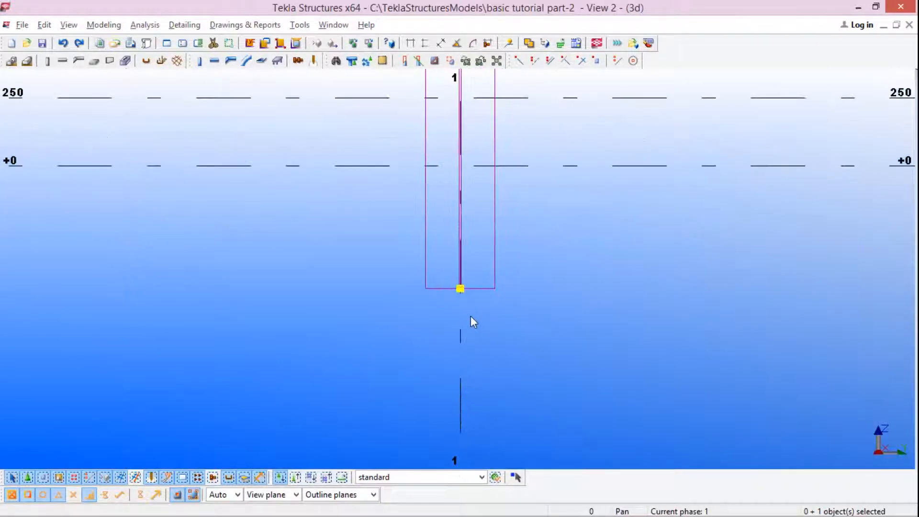
scroll(497, 307, up, 2)
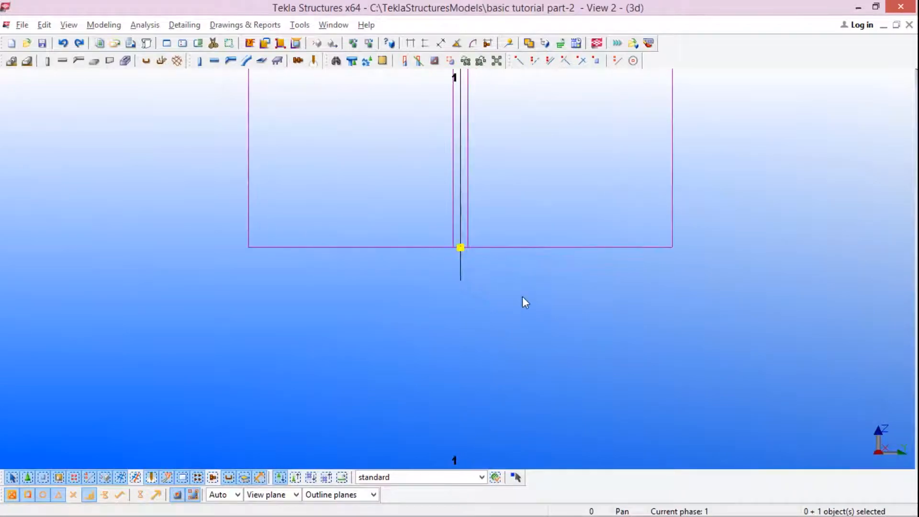
scroll(493, 294, down, 2)
right_click(472, 268)
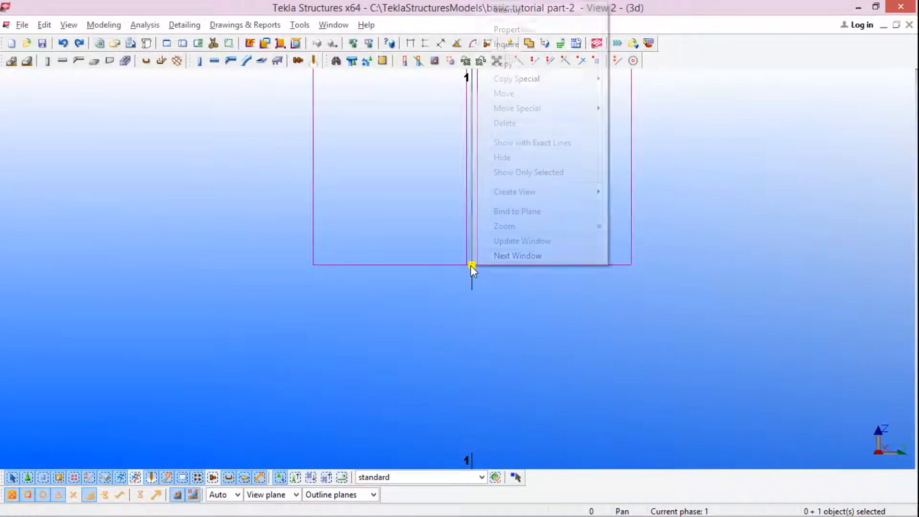
click(521, 98)
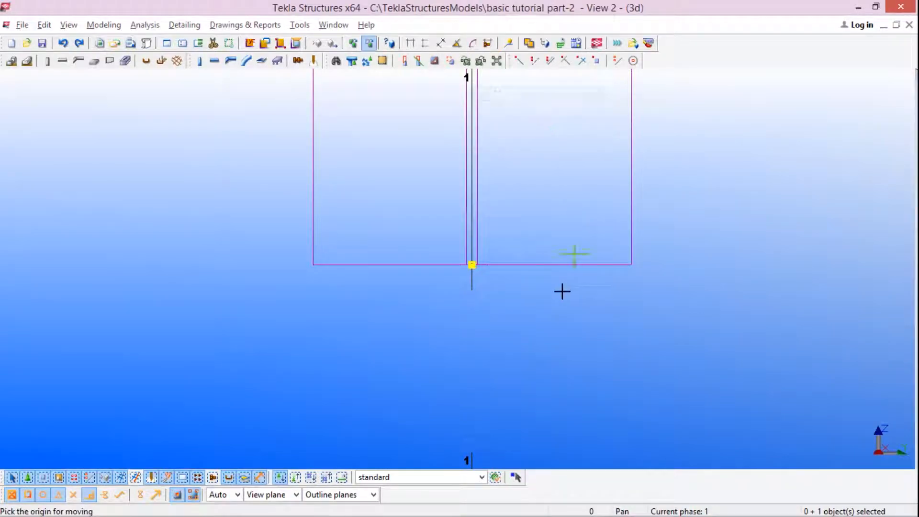
click(469, 267)
scroll(469, 316, down, 6)
scroll(472, 240, up, 6)
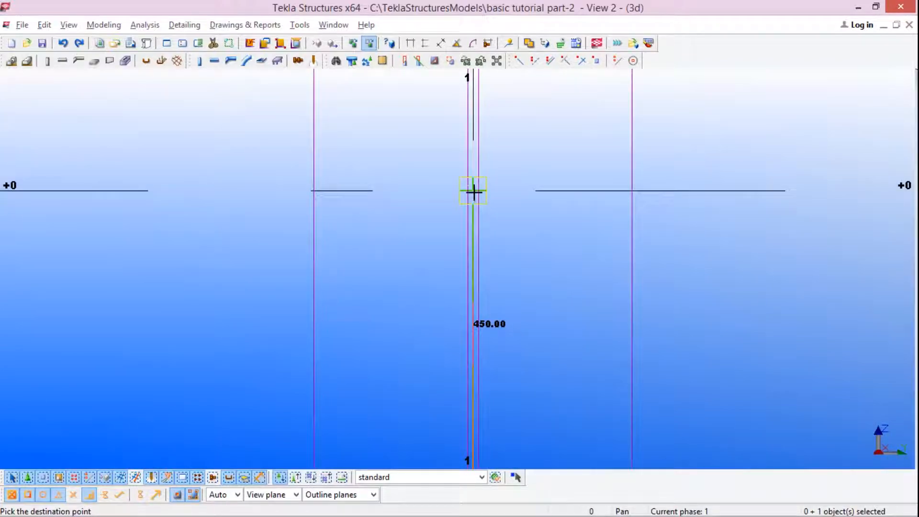
scroll(474, 191, down, 3)
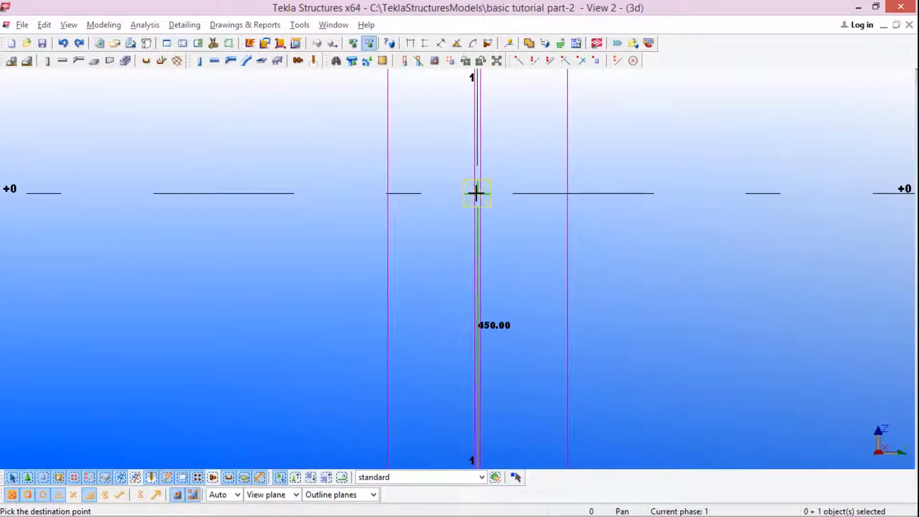
Step: Move the steel column's top end point down by a distance of 2500, along grid line 1 toward the 500 level
scroll(490, 247, down, 3)
scroll(480, 278, down, 5)
scroll(477, 273, up, 2)
scroll(476, 278, down, 4)
scroll(463, 168, up, 4)
scroll(462, 167, up, 3)
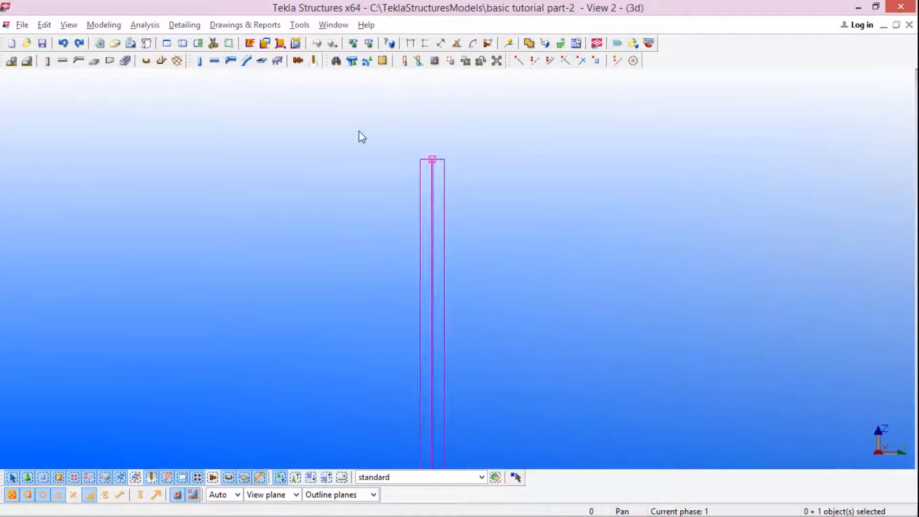
drag(357, 131, 488, 194)
scroll(444, 158, up, 5)
scroll(404, 141, up, 2)
right_click(435, 129)
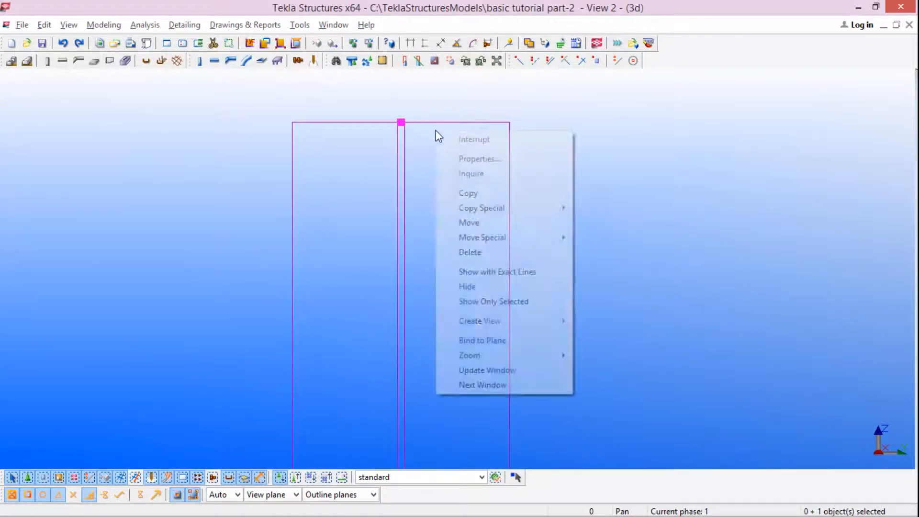
mouse_move(478, 210)
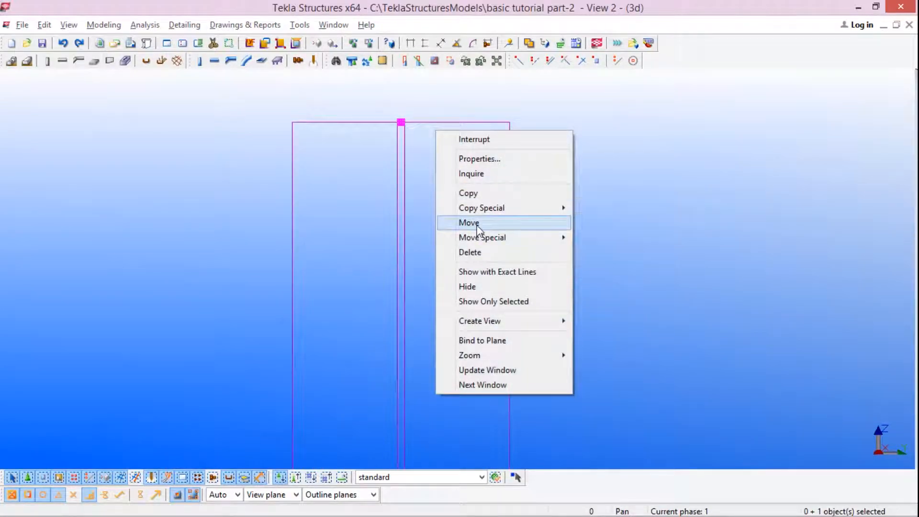
click(478, 229)
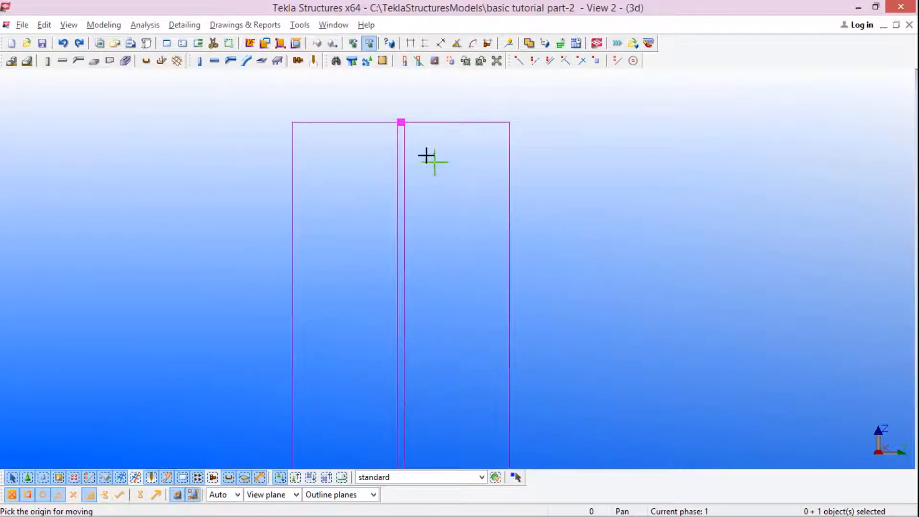
click(401, 120)
scroll(421, 149, down, 5)
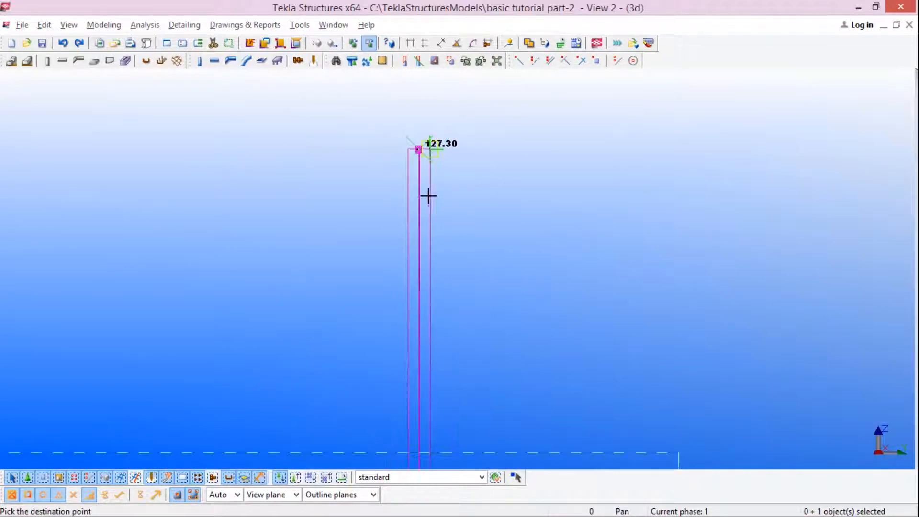
scroll(420, 407, up, 1)
scroll(410, 254, down, 4)
scroll(413, 354, up, 5)
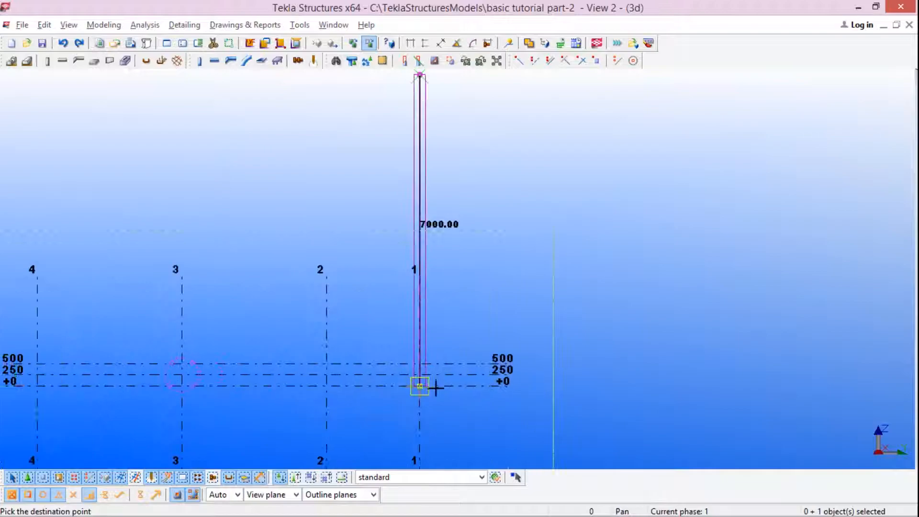
scroll(415, 348, up, 5)
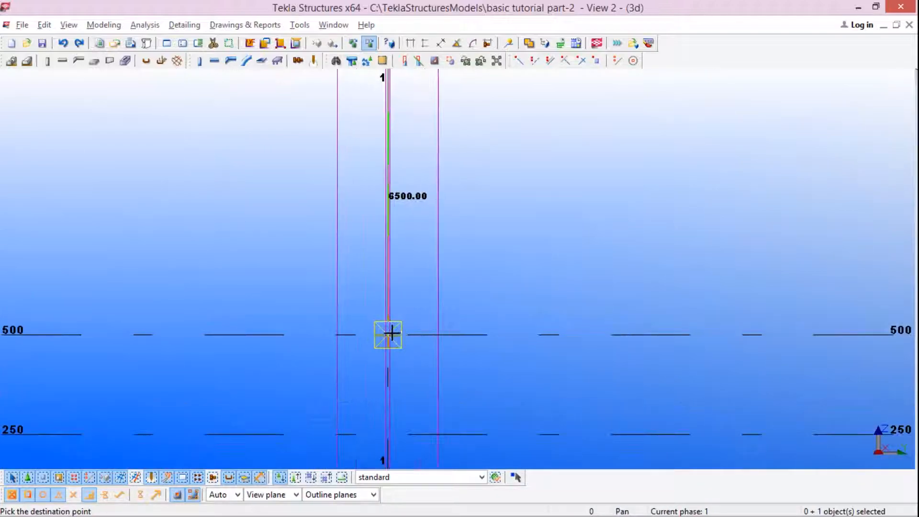
scroll(391, 333, up, 4)
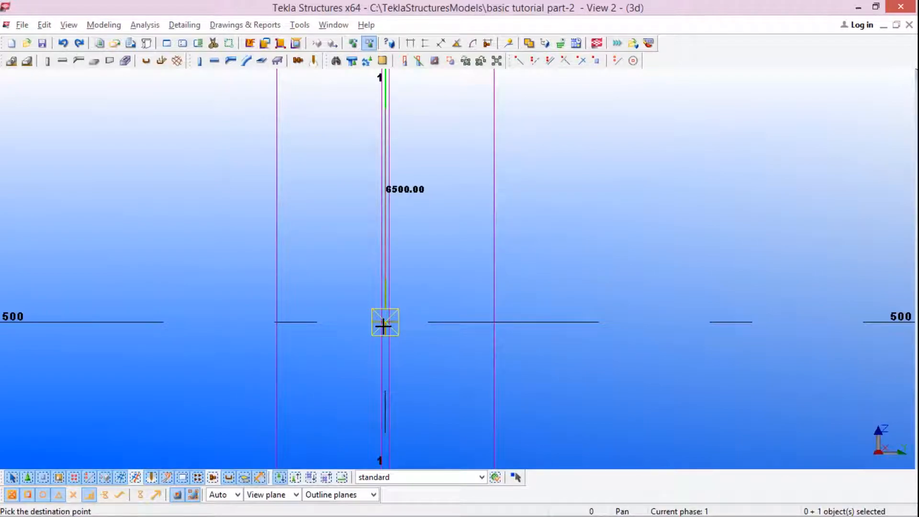
text(2500)
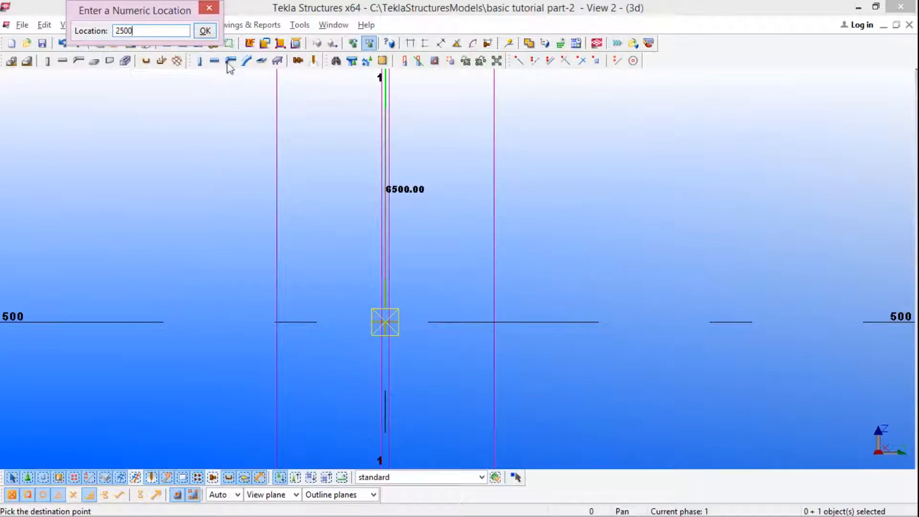
click(206, 30)
Step: Move the steel column's top end point down by 3000 along grid line 1, toward the 500 level
scroll(455, 281, down, 5)
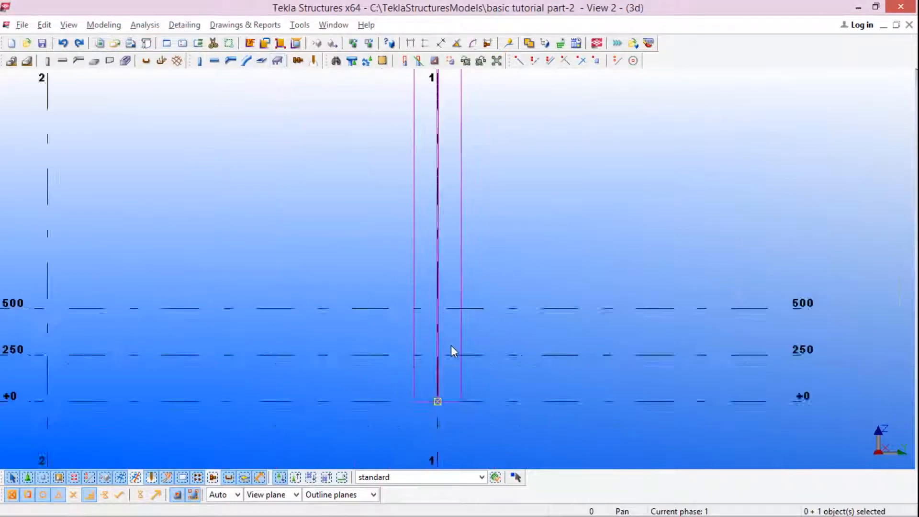
scroll(456, 342, down, 4)
scroll(478, 268, up, 7)
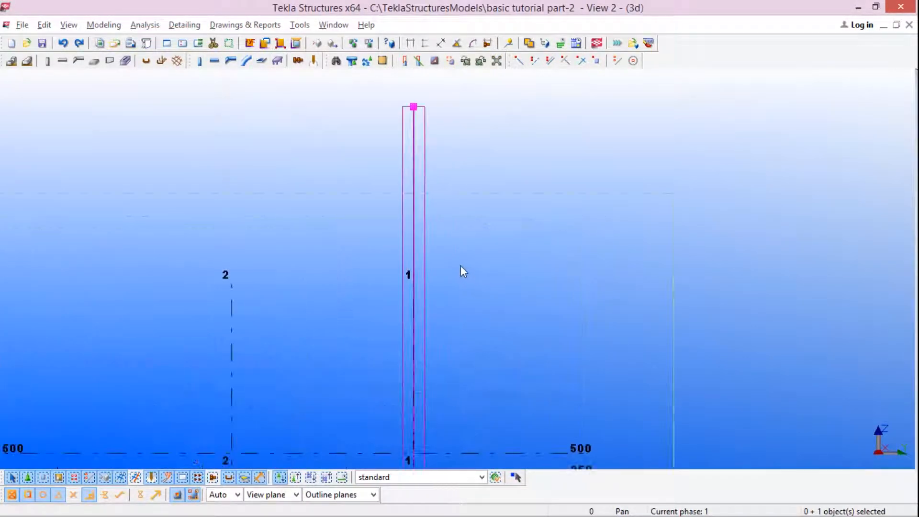
scroll(395, 207, down, 3)
scroll(425, 234, up, 7)
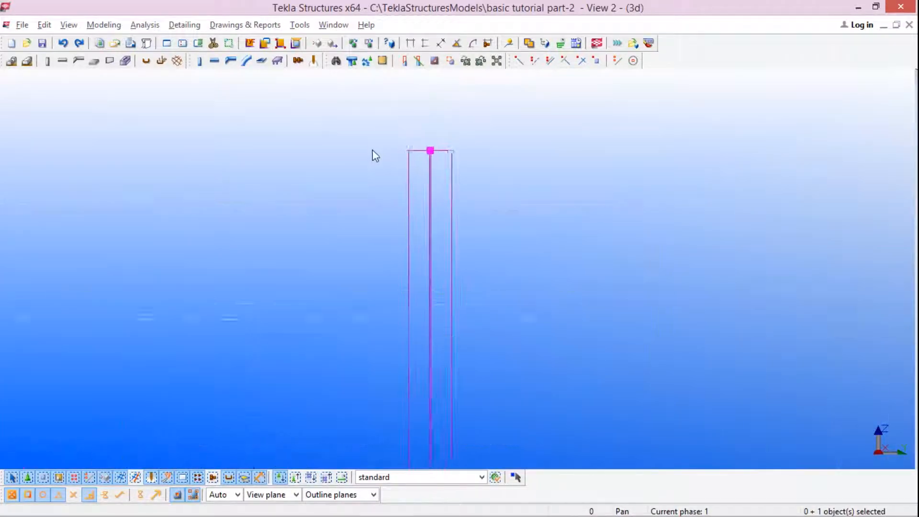
scroll(401, 145, up, 3)
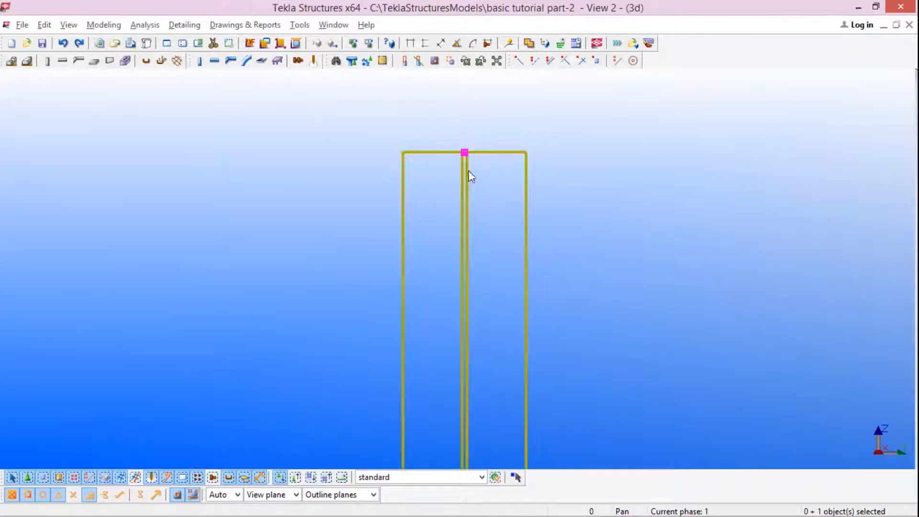
right_click(467, 151)
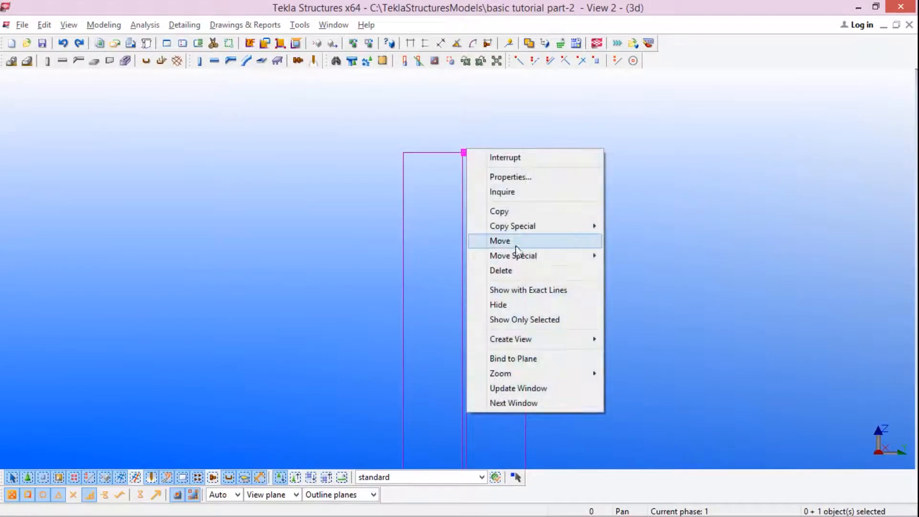
click(516, 241)
scroll(501, 139, down, 3)
click(483, 141)
scroll(494, 177, down, 8)
scroll(510, 400, up, 4)
scroll(510, 400, up, 5)
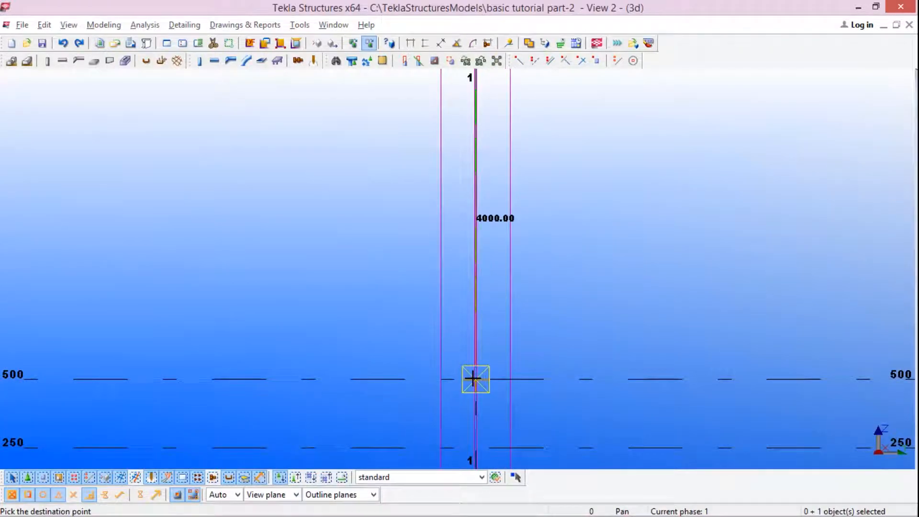
scroll(473, 378, up, 5)
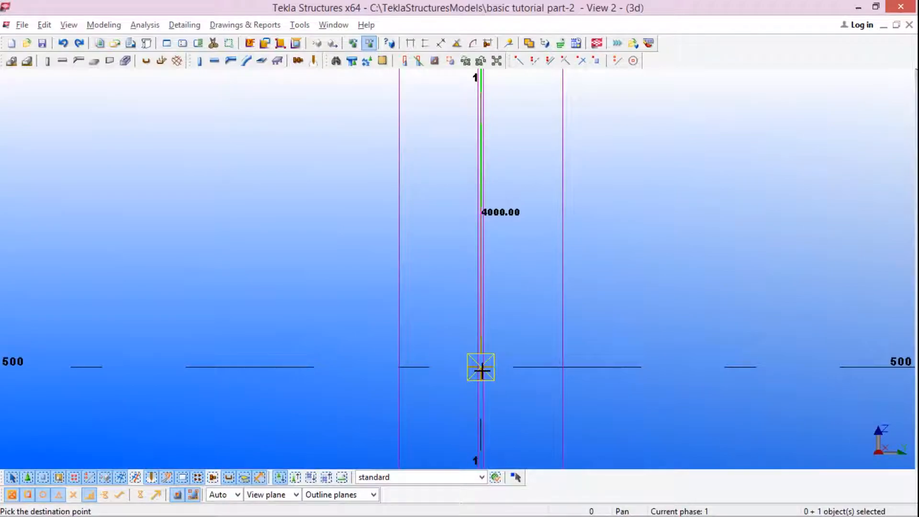
text(500)
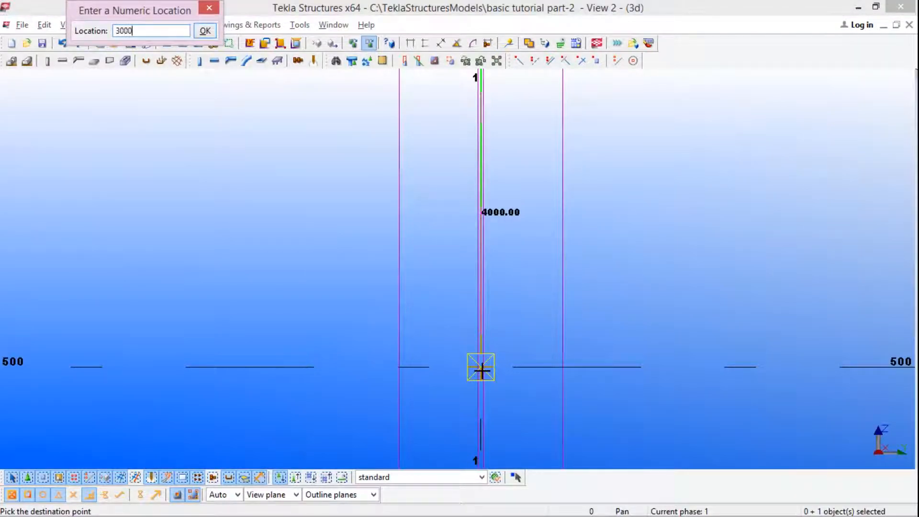
click(205, 31)
Step: Examine the shortened steel column against the grid levels and from close up in the 3d view at A-1
scroll(375, 187, down, 5)
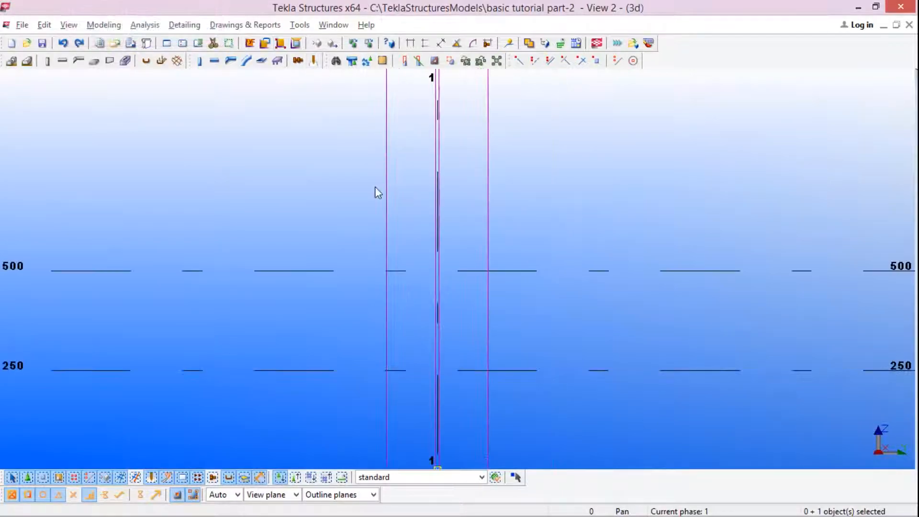
scroll(441, 223, up, 3)
scroll(482, 229, down, 2)
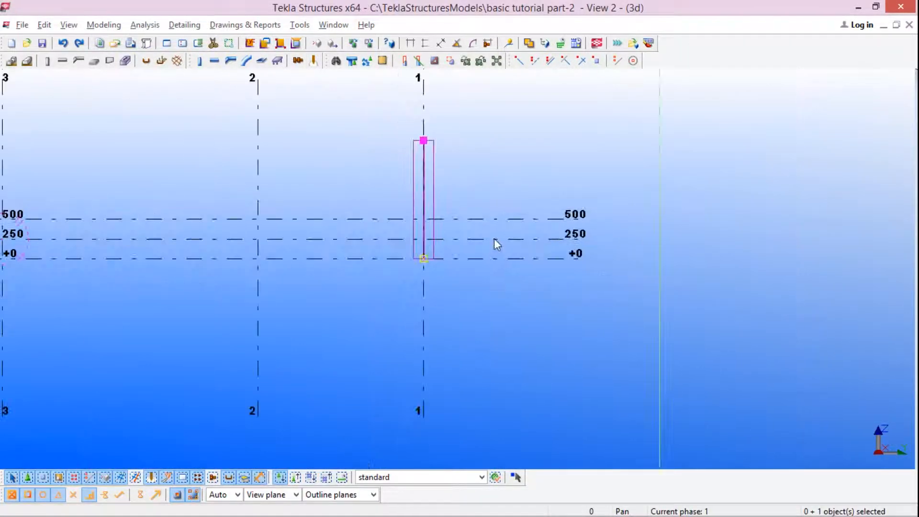
scroll(442, 194, up, 2)
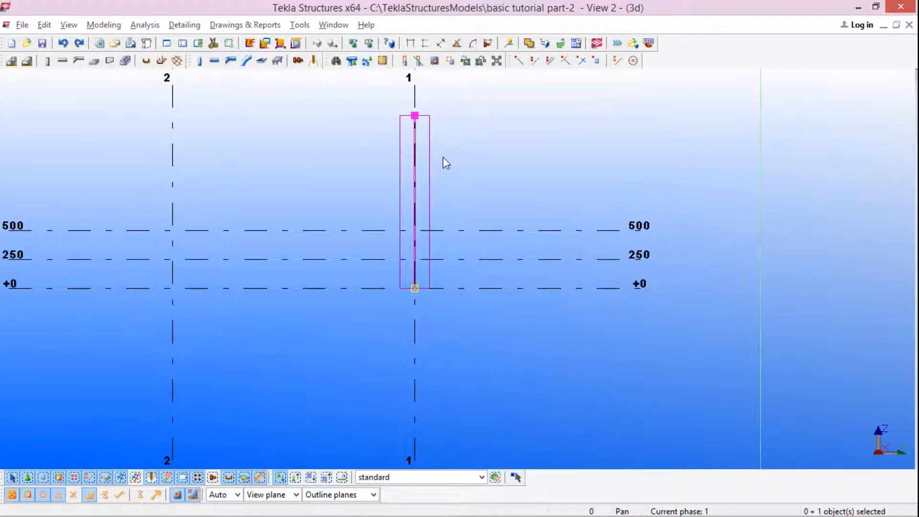
scroll(483, 151, down, 2)
key(ctrl+Tab)
scroll(549, 210, up, 3)
key(ctrl+Tab)
scroll(458, 273, up, 5)
scroll(406, 263, down, 6)
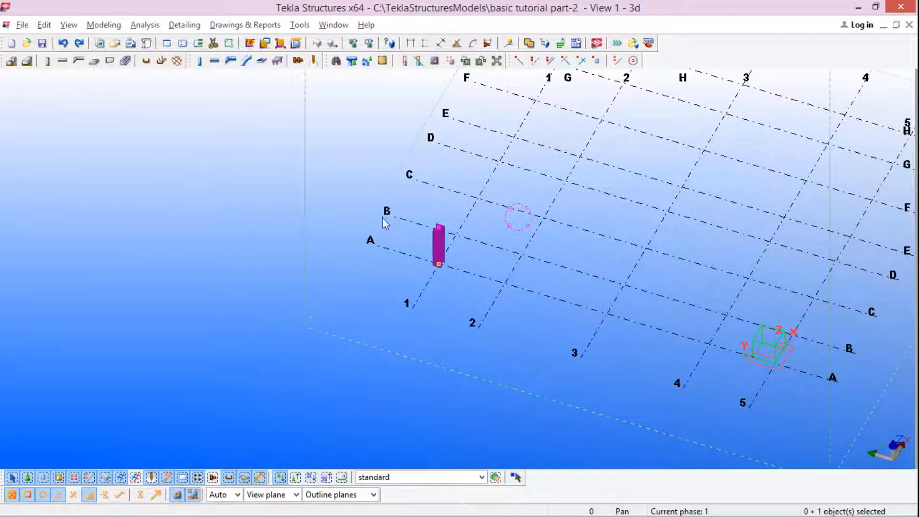
scroll(444, 247, up, 5)
scroll(450, 233, up, 2)
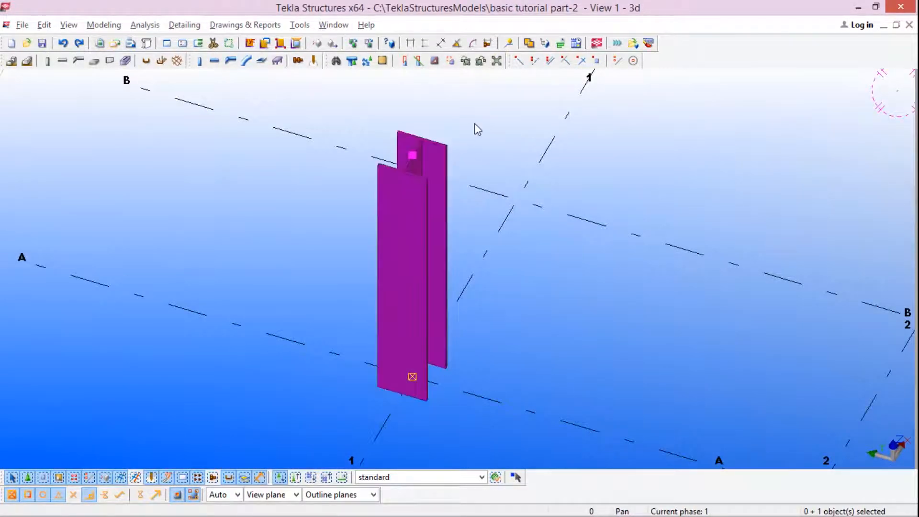
scroll(415, 206, down, 5)
scroll(517, 234, up, 2)
scroll(372, 191, down, 4)
scroll(428, 215, down, 1)
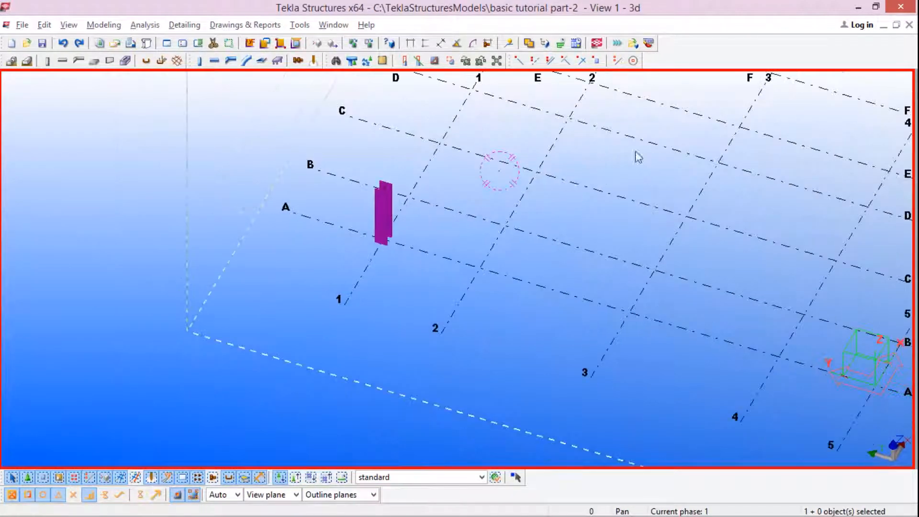
scroll(539, 126, up, 4)
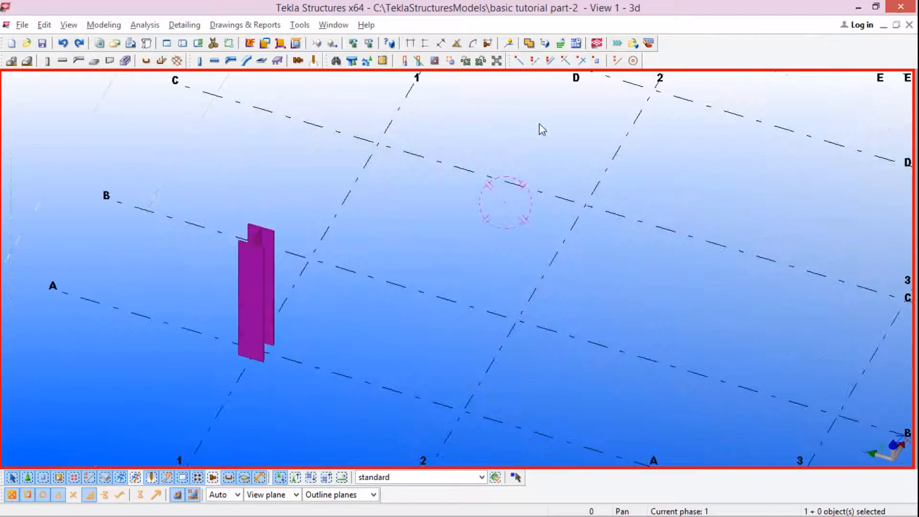
scroll(384, 209, down, 2)
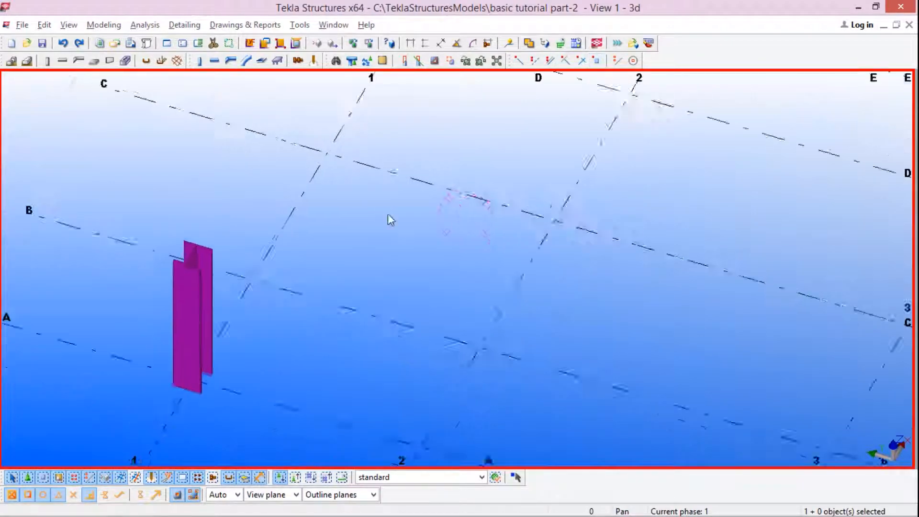
Step: In the (3d) view, add a construction line between the two base corners of the steel column at the +0 level
key(ctrl+Tab)
scroll(505, 116, up, 2)
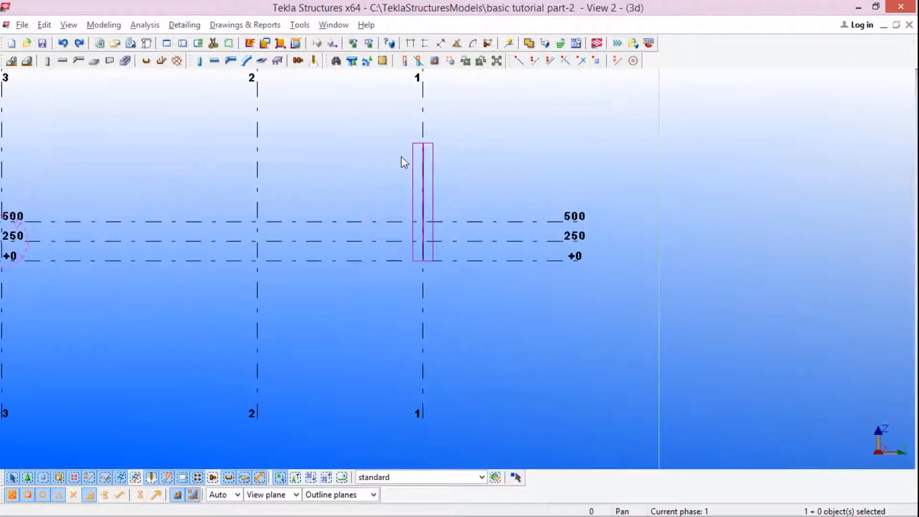
scroll(404, 156, up, 2)
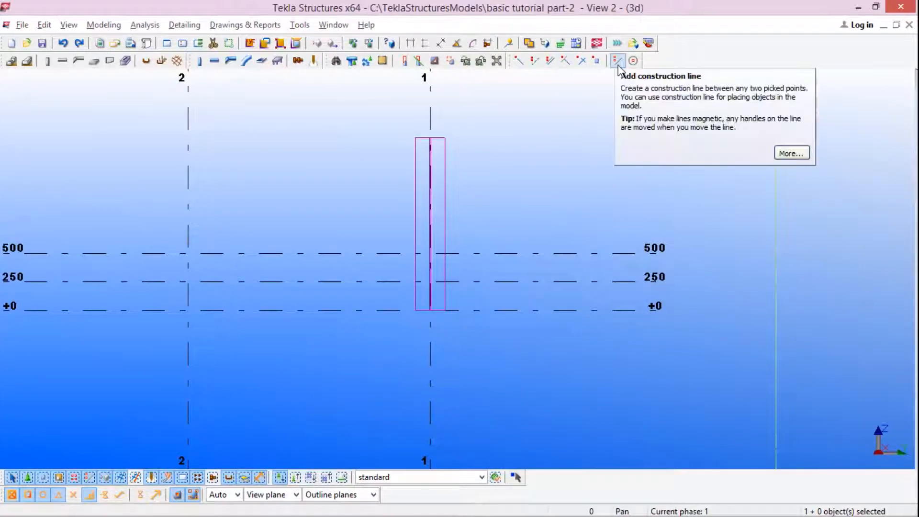
click(619, 65)
scroll(438, 197, up, 4)
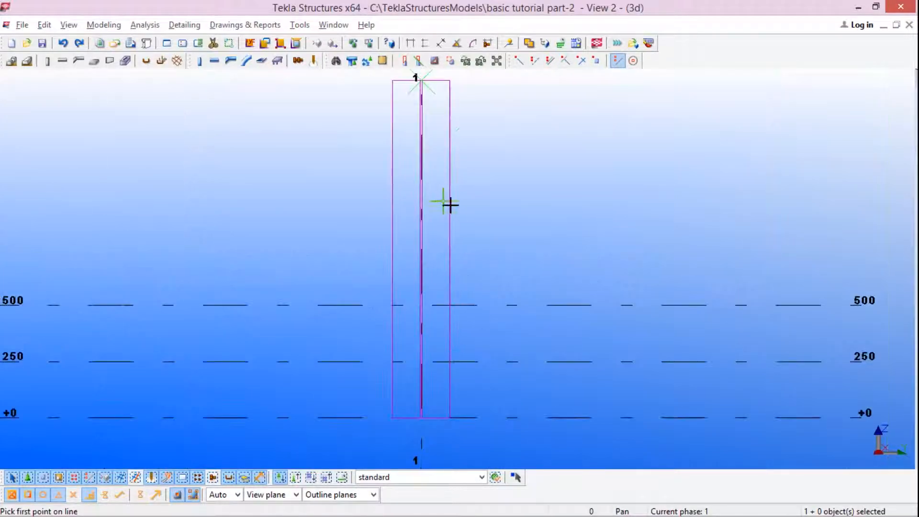
scroll(398, 386, up, 2)
click(450, 358)
click(471, 355)
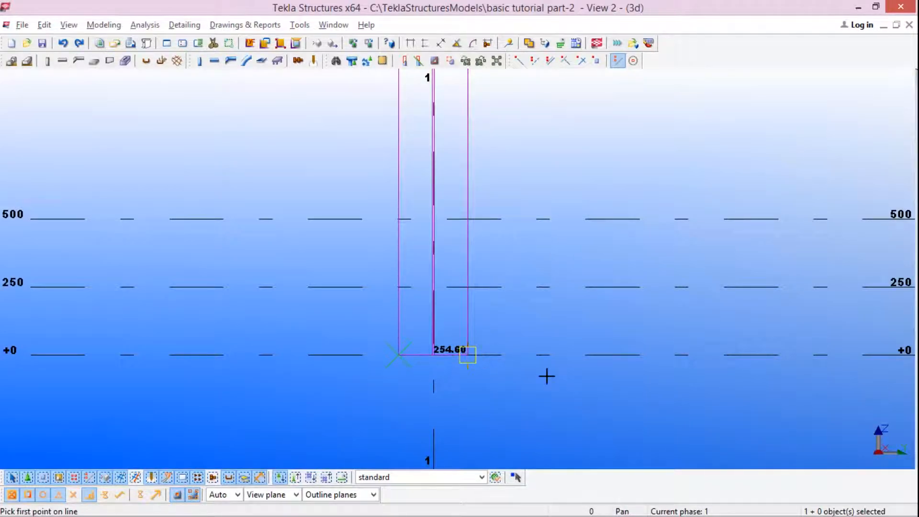
Step: Copy the construction line at the column's base upward along the column by a distance of 1000
scroll(510, 355, down, 2)
click(502, 341)
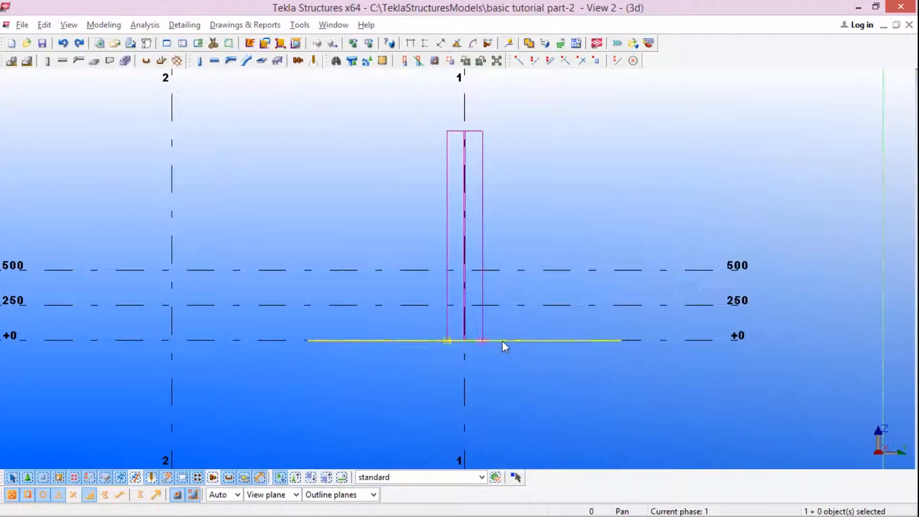
right_click(502, 341)
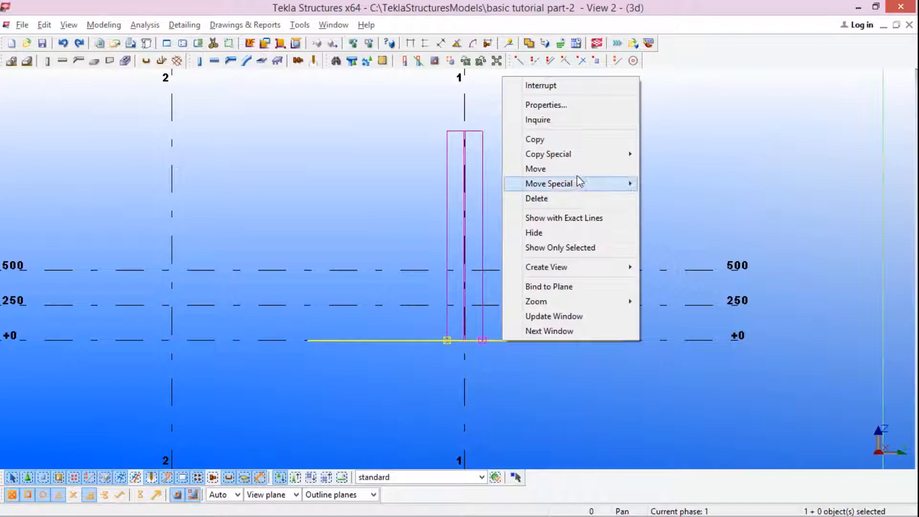
click(532, 139)
click(482, 340)
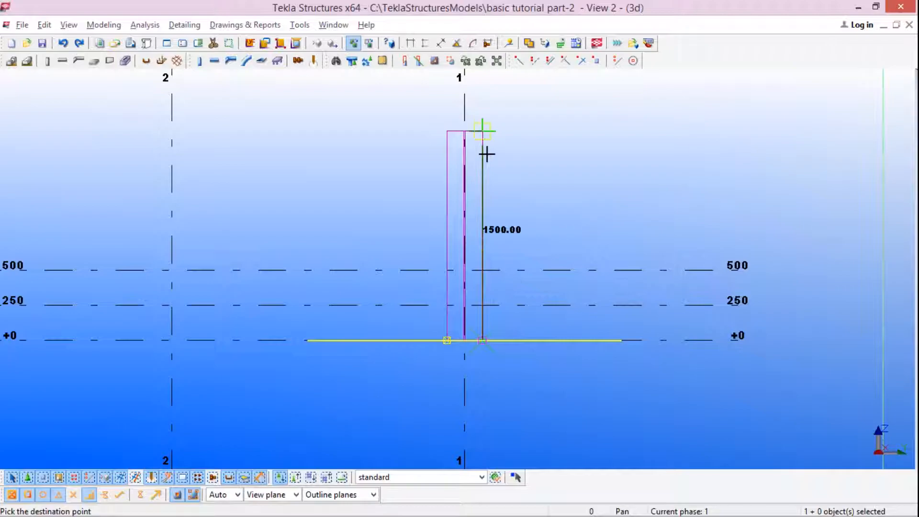
text(100)
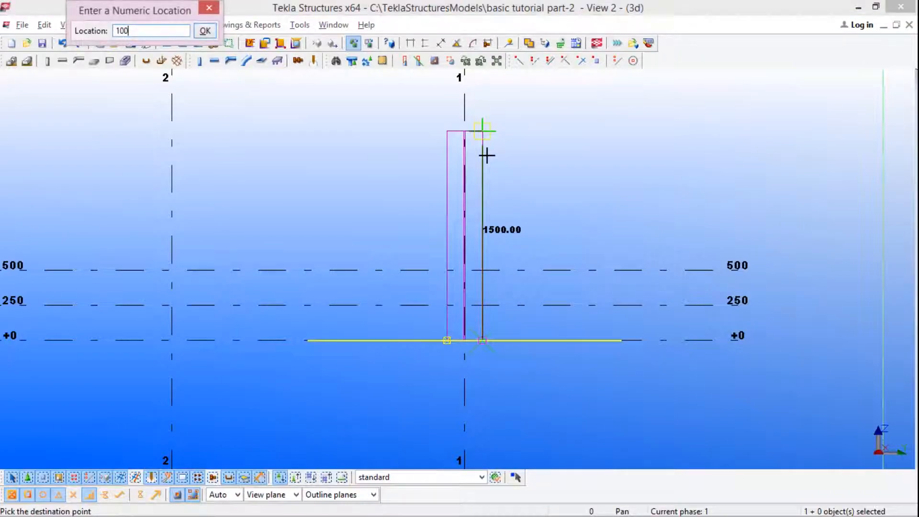
text(0)
key(Return)
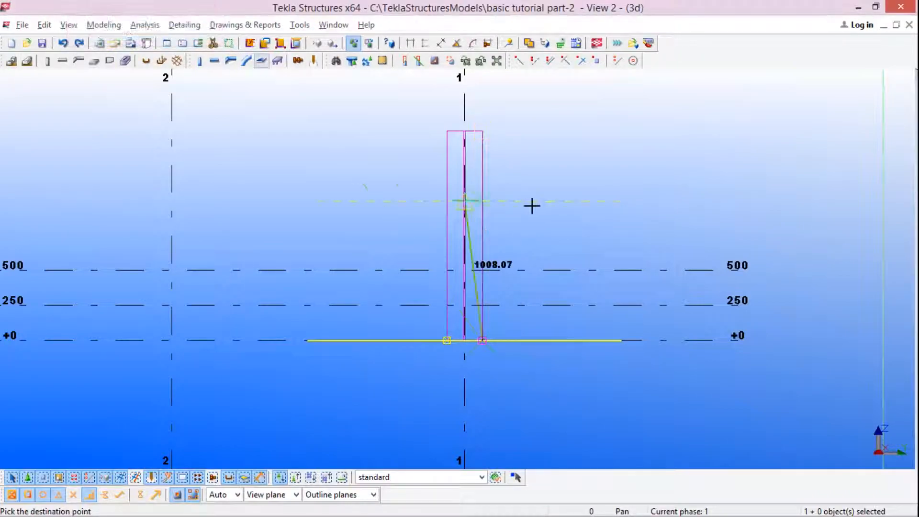
key(Escape)
Step: Cut the steel column with a line along the upper construction line, removing the portion above it
scroll(488, 232, up, 8)
scroll(515, 212, down, 5)
scroll(521, 237, down, 2)
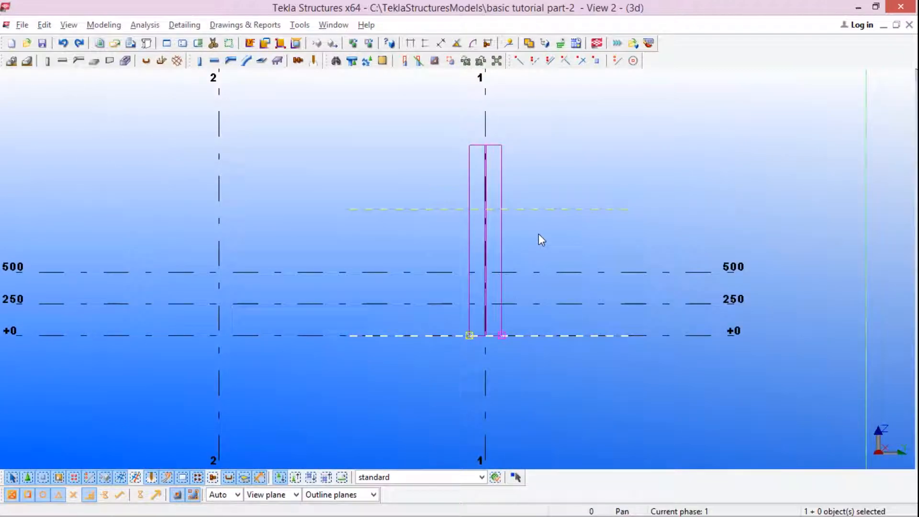
click(420, 62)
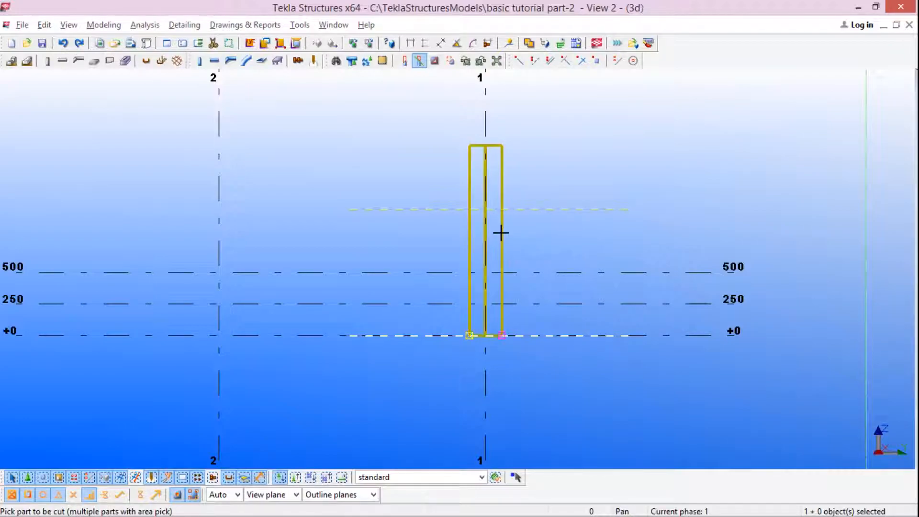
click(501, 233)
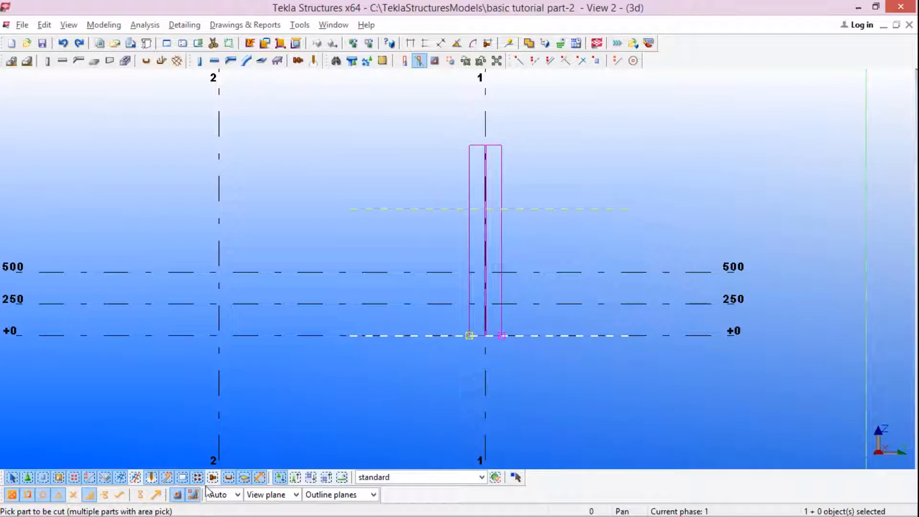
click(502, 243)
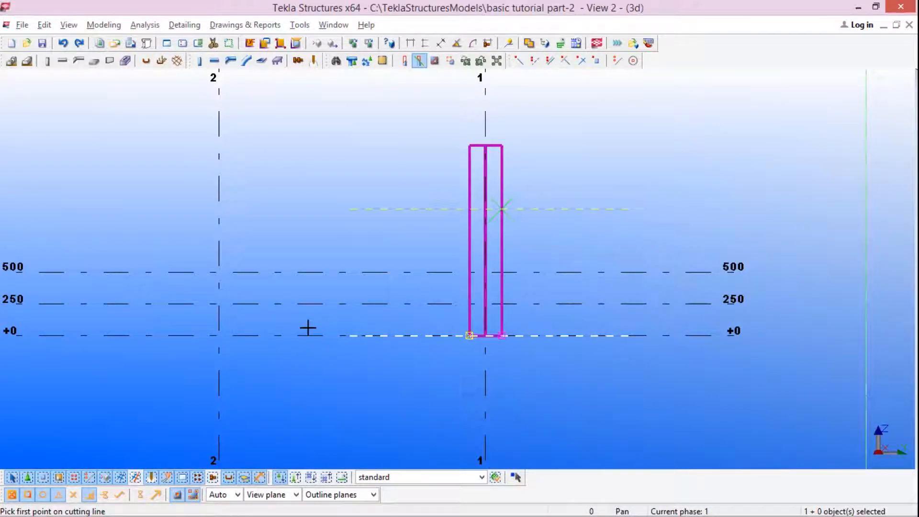
click(495, 211)
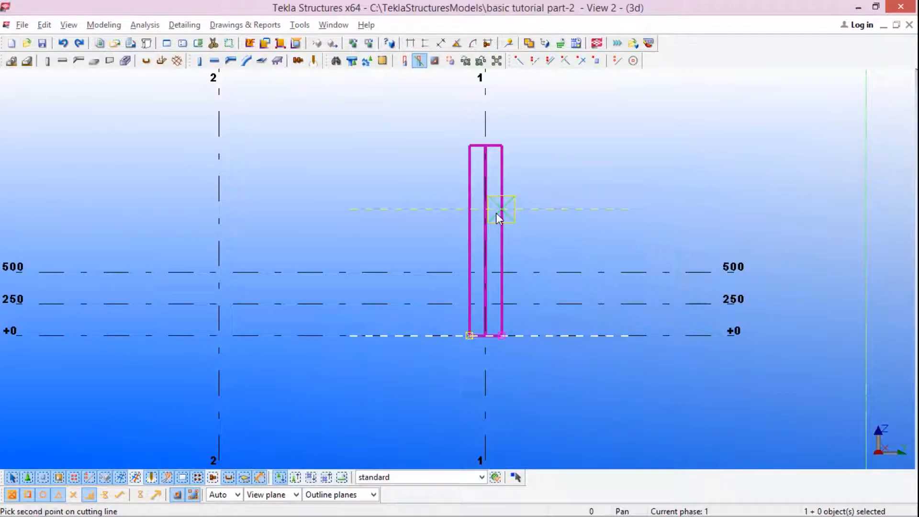
click(465, 209)
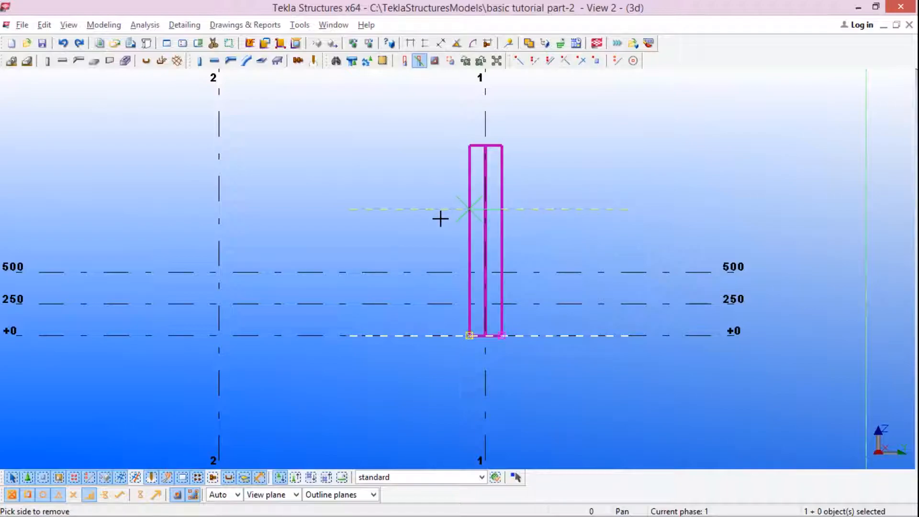
click(499, 171)
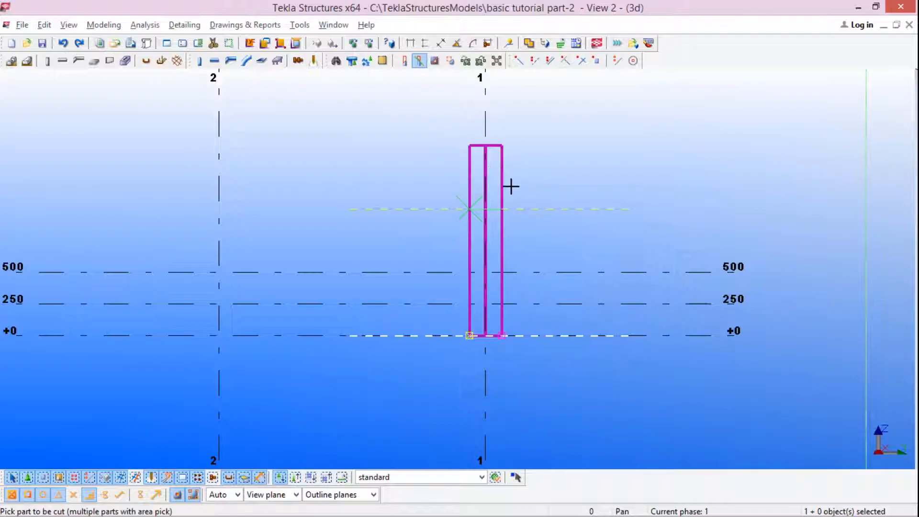
scroll(534, 201, down, 1)
scroll(521, 210, up, 2)
scroll(521, 210, up, 5)
key(Escape)
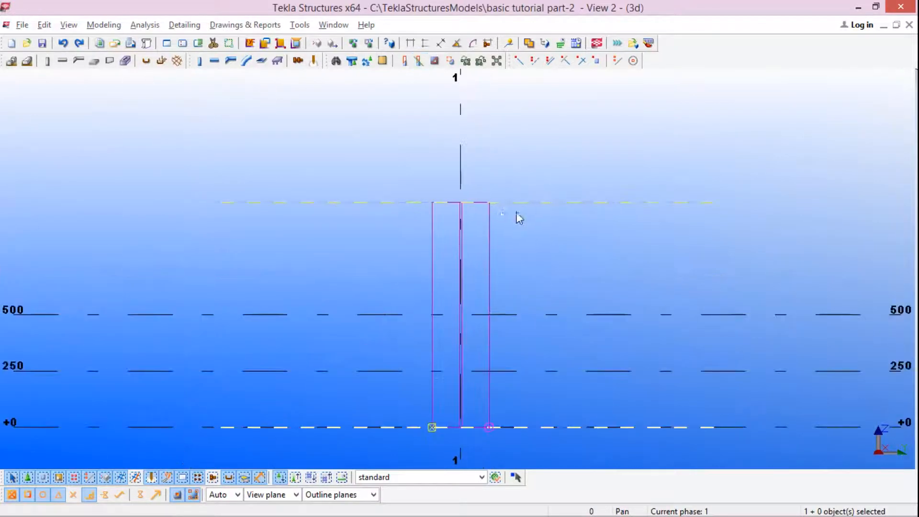
Step: Select the cut steel column and examine its new top relative to the construction lines and grid levels
scroll(518, 212, up, 4)
click(479, 208)
scroll(502, 210, down, 5)
scroll(513, 219, down, 4)
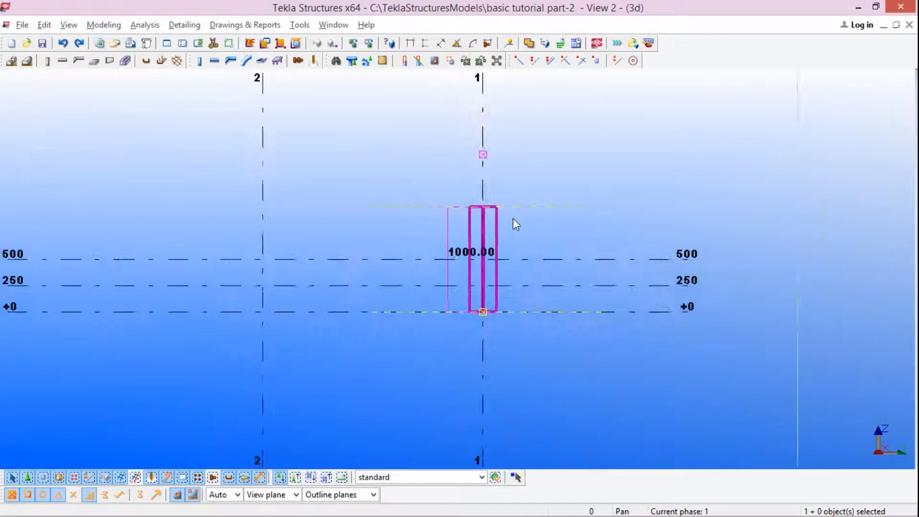
scroll(478, 252, up, 3)
scroll(544, 233, down, 3)
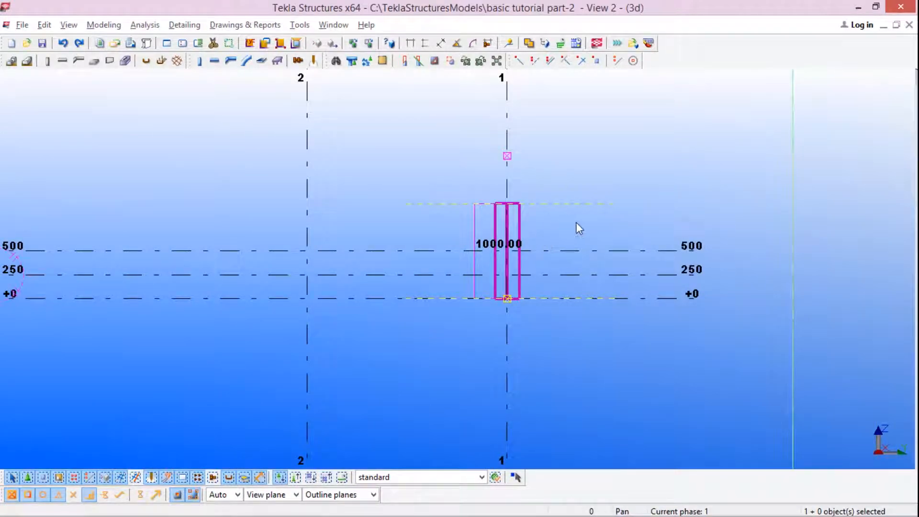
Step: Undo the line cut on the steel column at grid line 1
scroll(575, 224, down, 2)
scroll(520, 248, up, 4)
scroll(525, 240, down, 3)
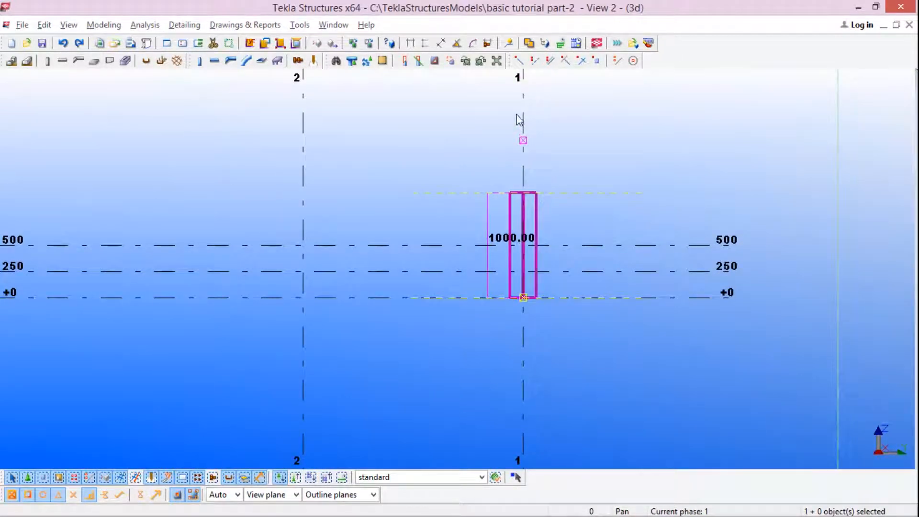
scroll(536, 163, up, 4)
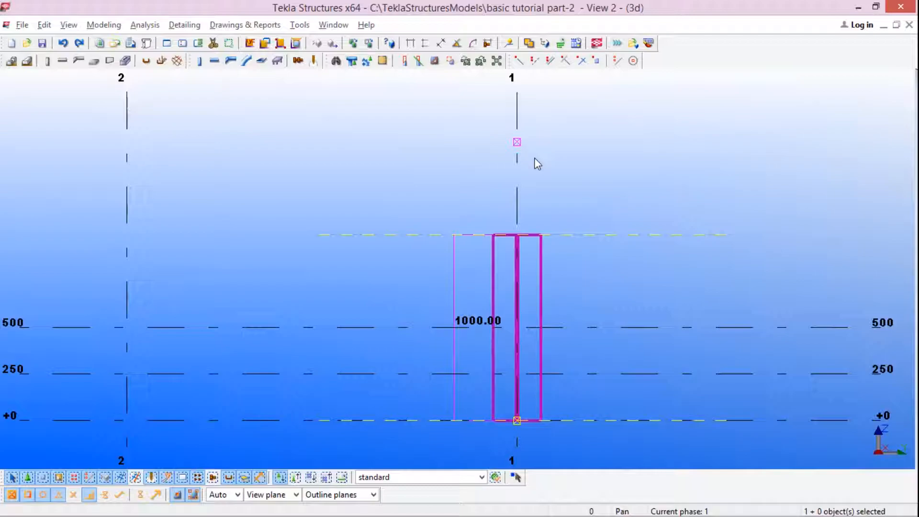
scroll(519, 145, up, 3)
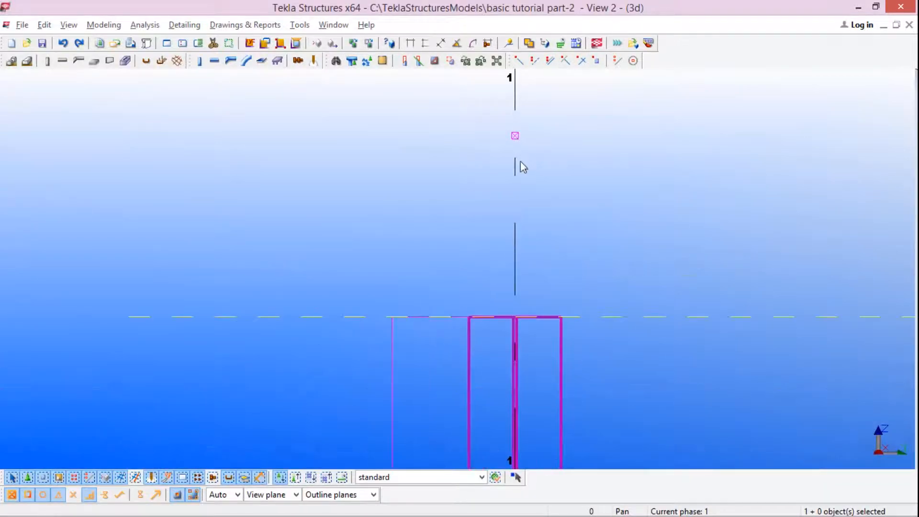
scroll(522, 165, down, 4)
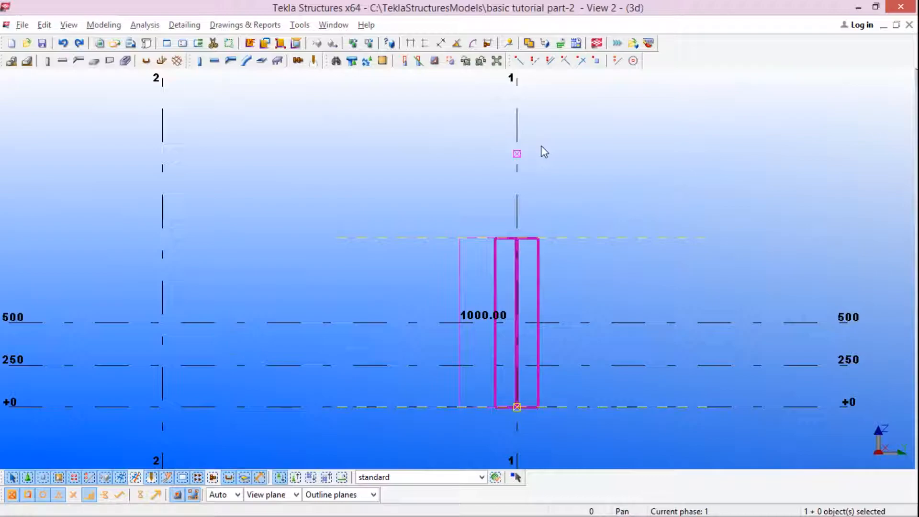
key(ctrl+z)
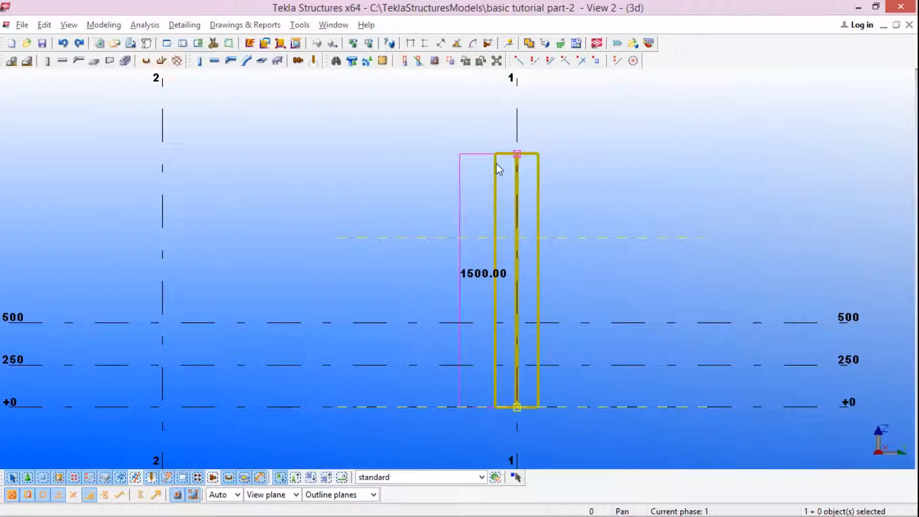
Step: Cut the steel column again with a line between its two edges along the upper construction line, removing the part above
scroll(527, 160, up, 2)
scroll(543, 173, down, 3)
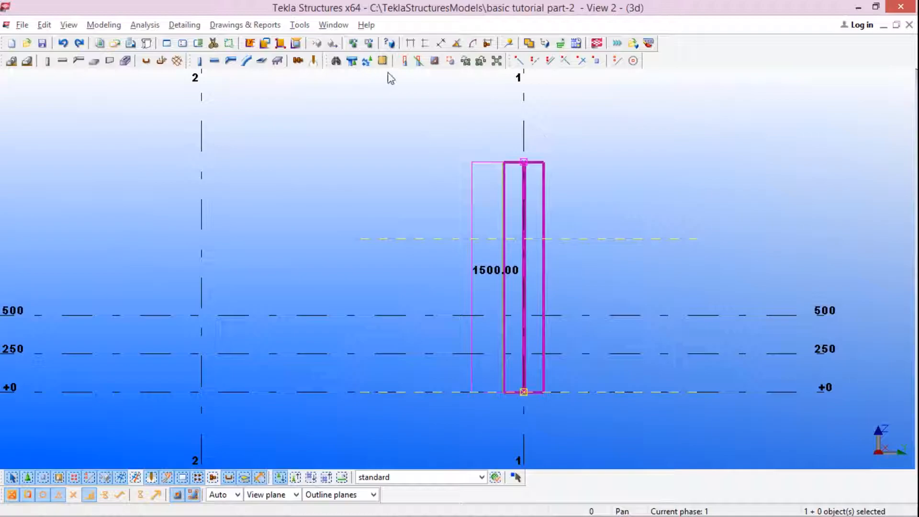
click(419, 61)
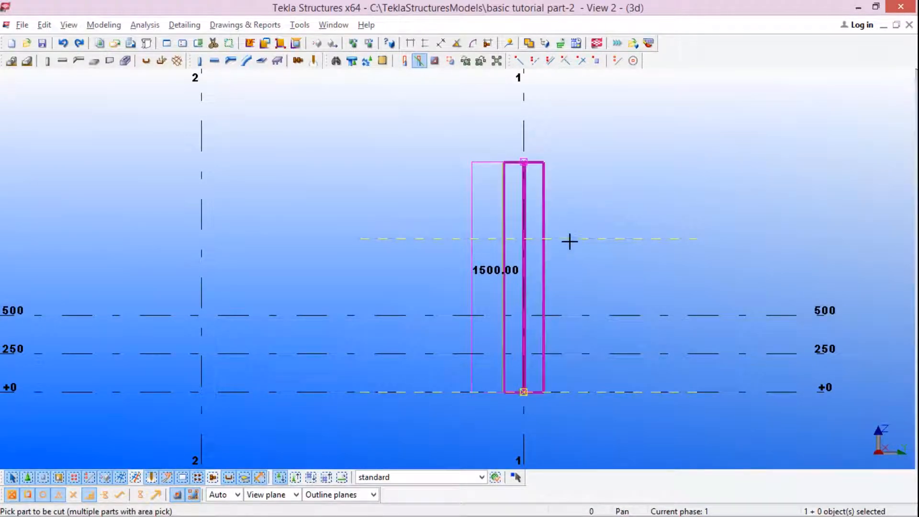
click(542, 214)
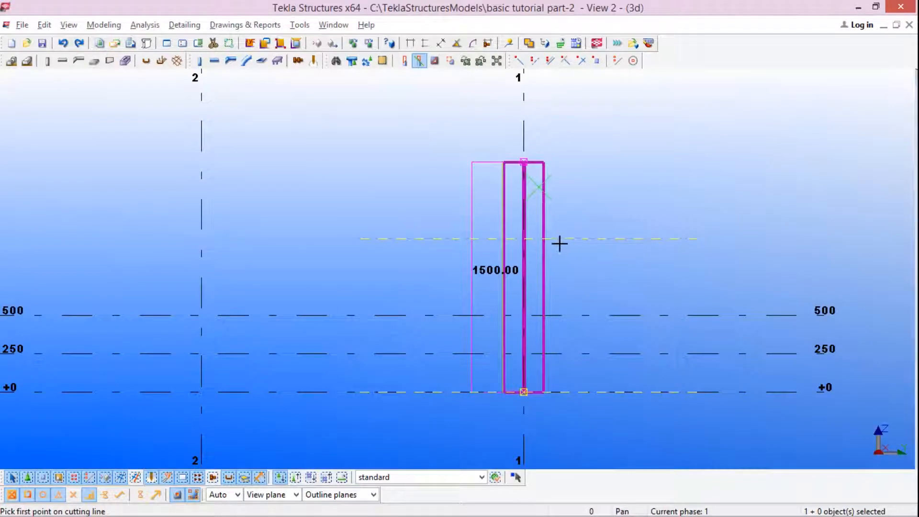
click(544, 239)
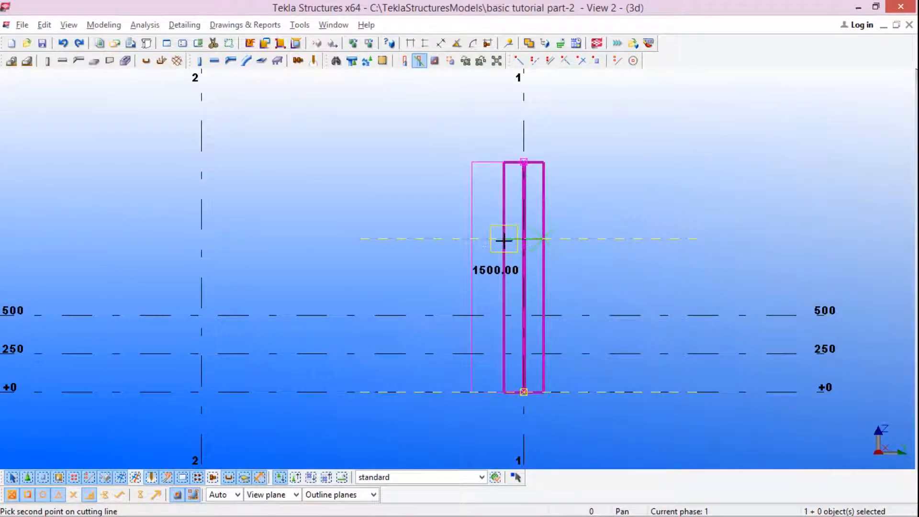
click(508, 240)
click(546, 212)
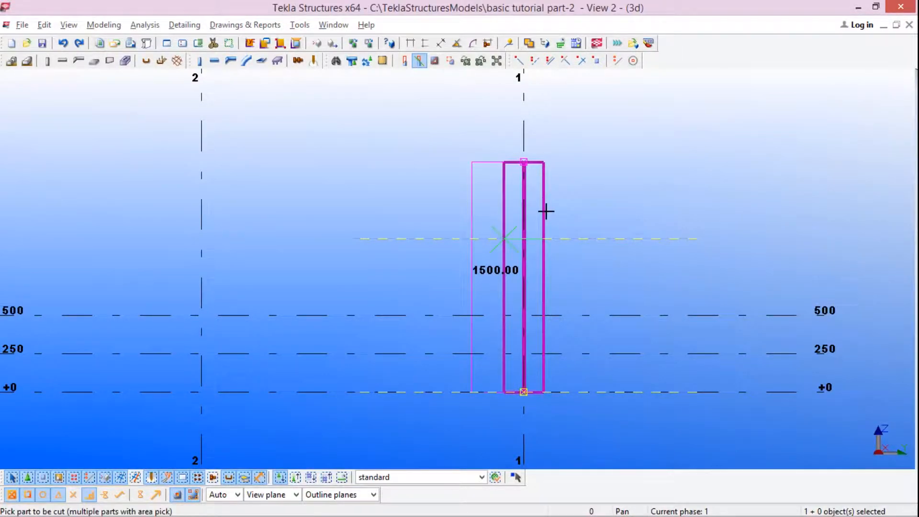
scroll(546, 212, down, 10)
key(Escape)
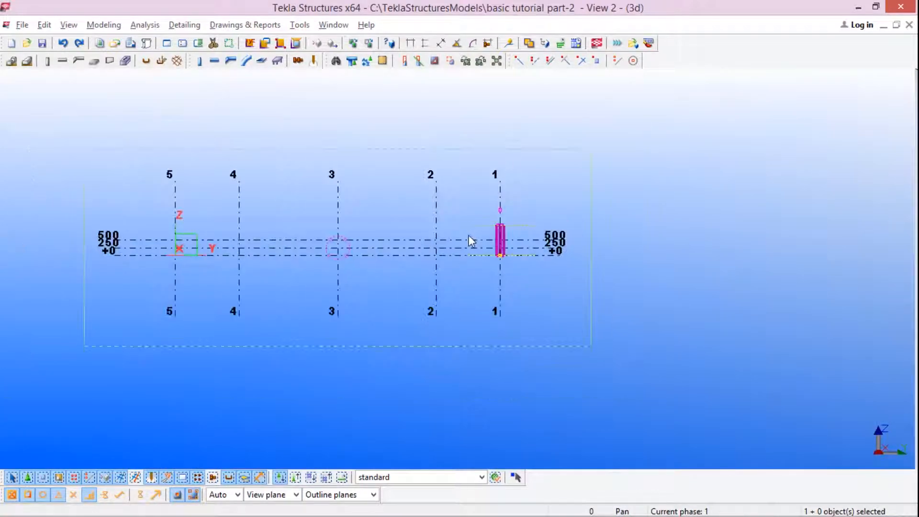
Step: Switch to the Grid A view and examine the cut column together with the whole grid
scroll(527, 251, down, 3)
scroll(515, 248, up, 7)
scroll(523, 248, up, 3)
key(ctrl+Tab)
scroll(492, 242, down, 2)
scroll(535, 255, down, 2)
scroll(535, 260, down, 4)
scroll(513, 280, up, 8)
scroll(547, 280, down, 4)
scroll(631, 299, down, 2)
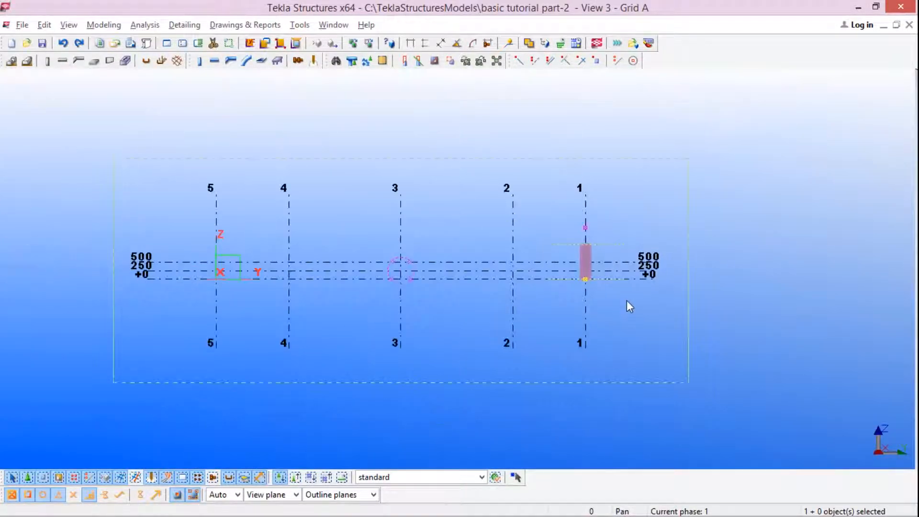
scroll(520, 266, up, 2)
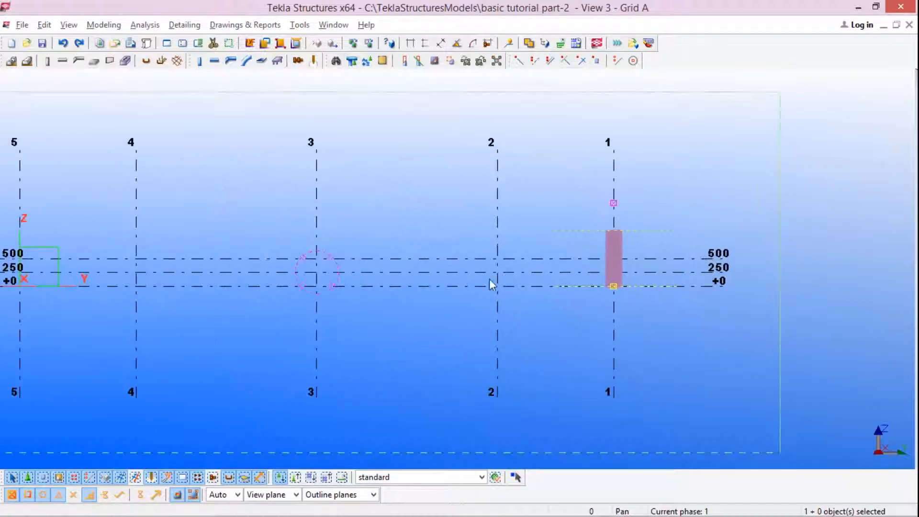
scroll(445, 262, down, 2)
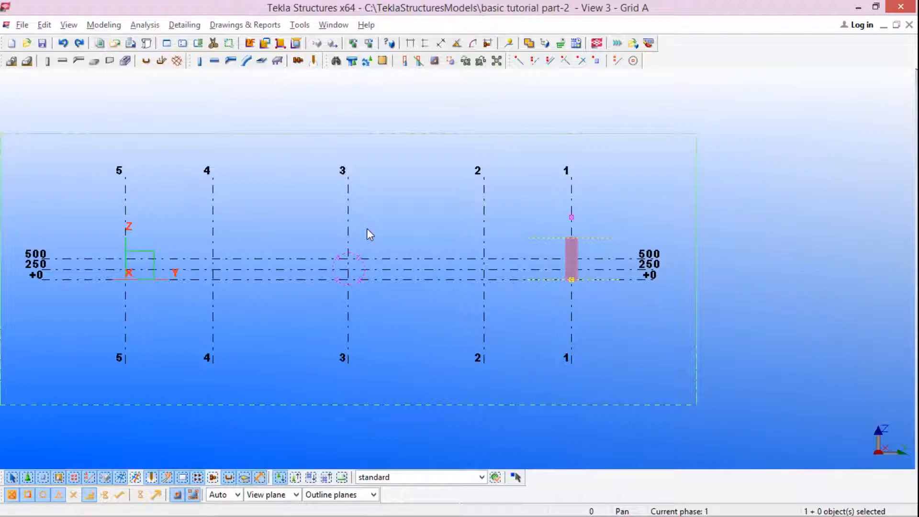
scroll(498, 242, down, 1)
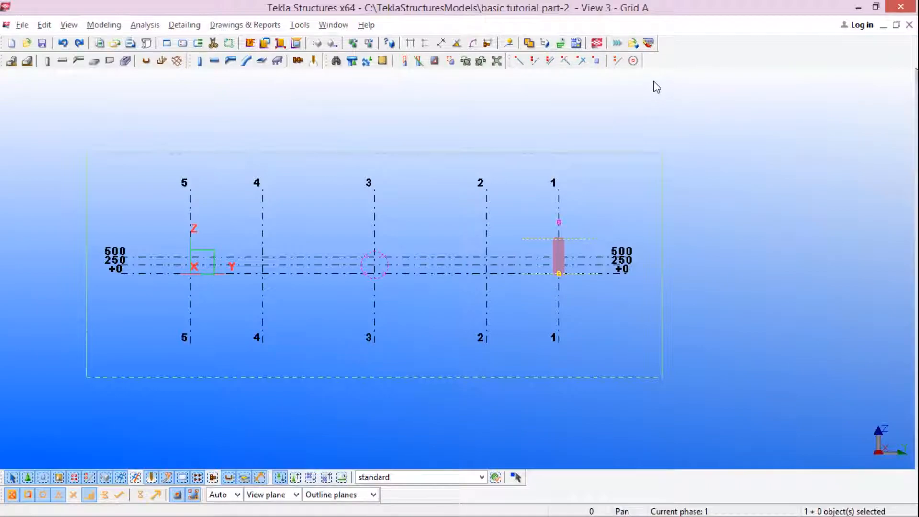
scroll(544, 181, down, 3)
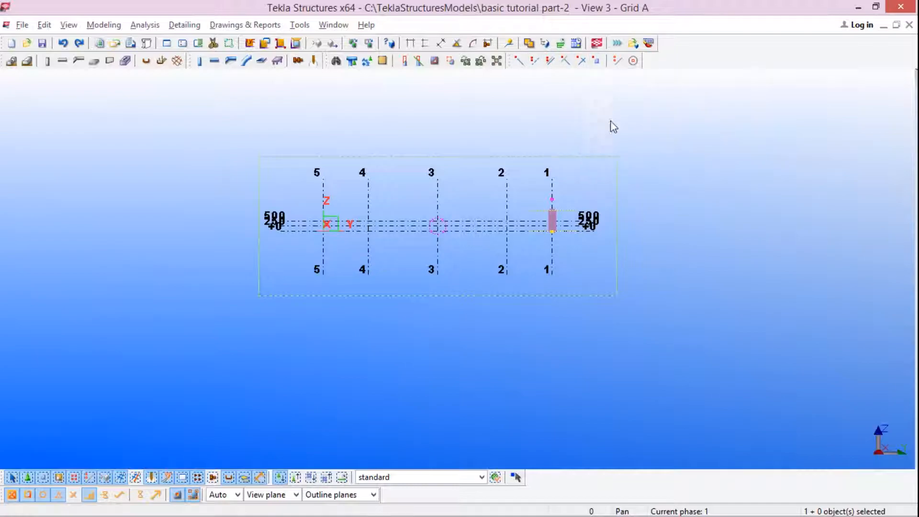
scroll(565, 216, down, 2)
scroll(562, 217, up, 5)
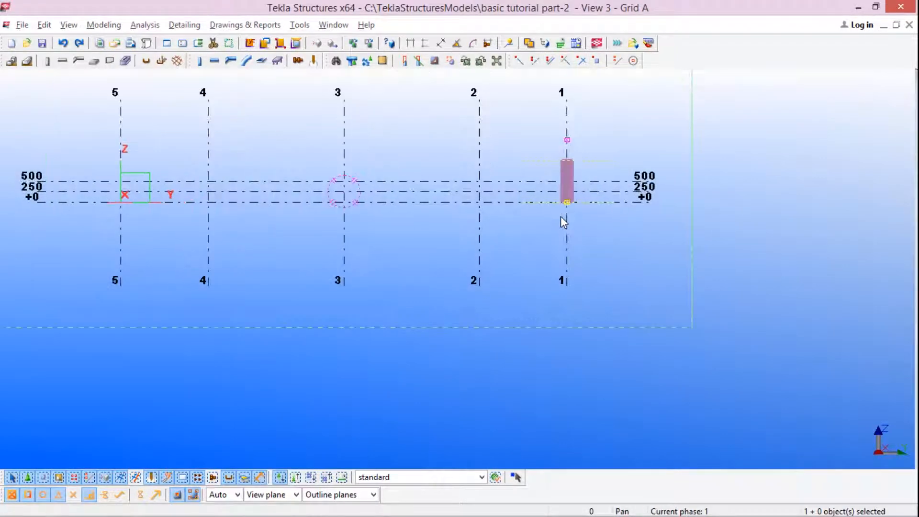
scroll(581, 223, down, 4)
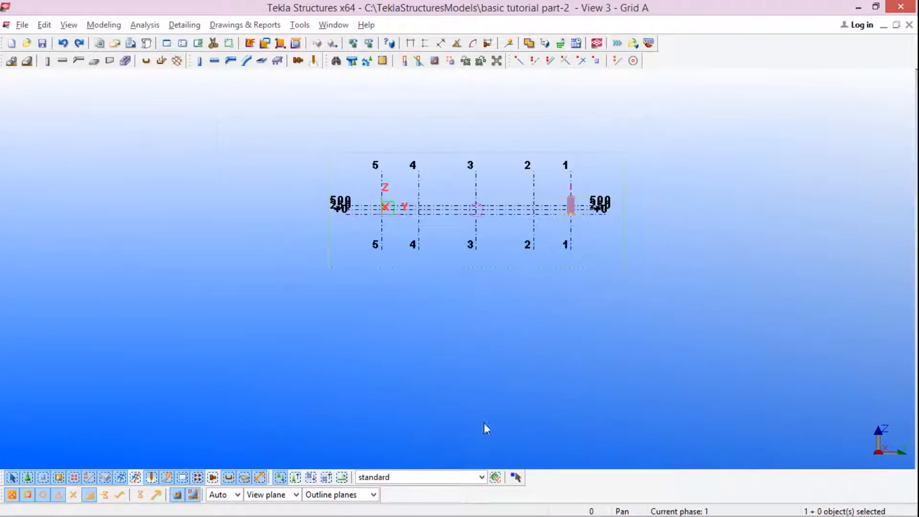
scroll(561, 211, up, 5)
scroll(520, 225, up, 3)
scroll(580, 220, down, 5)
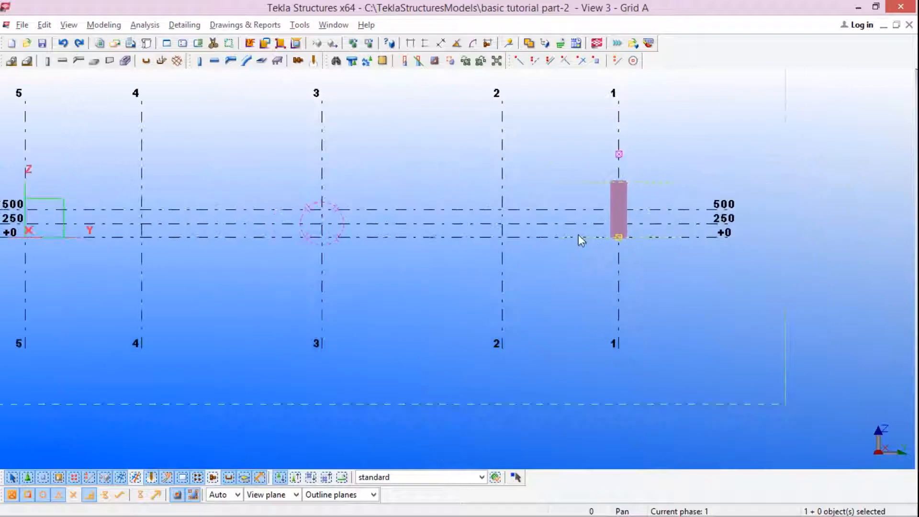
scroll(579, 235, down, 1)
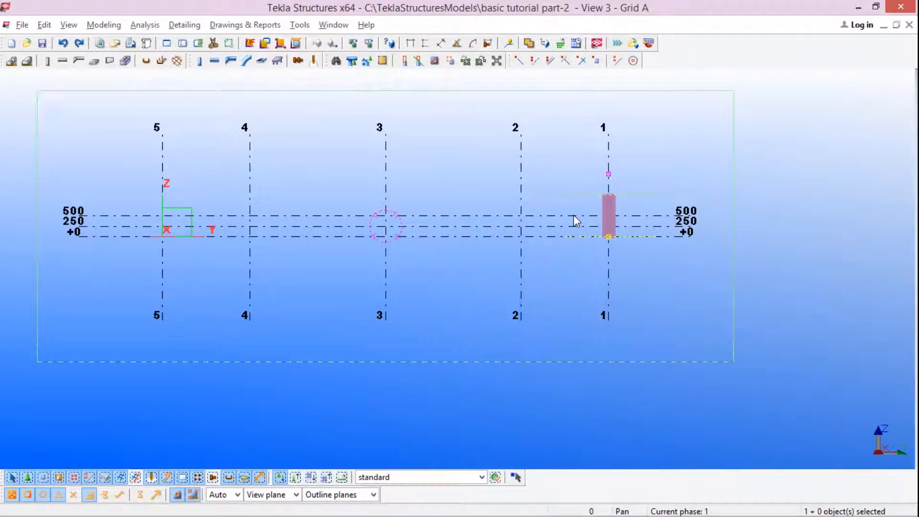
scroll(545, 287, down, 2)
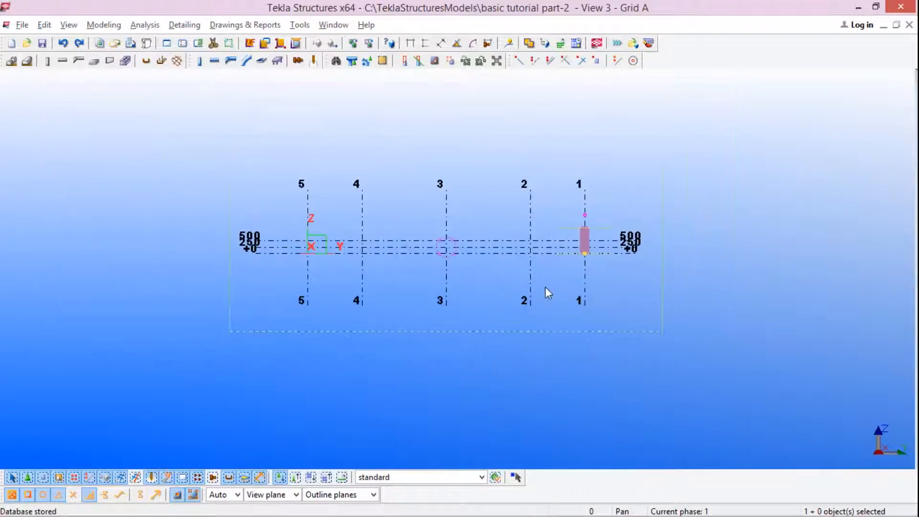